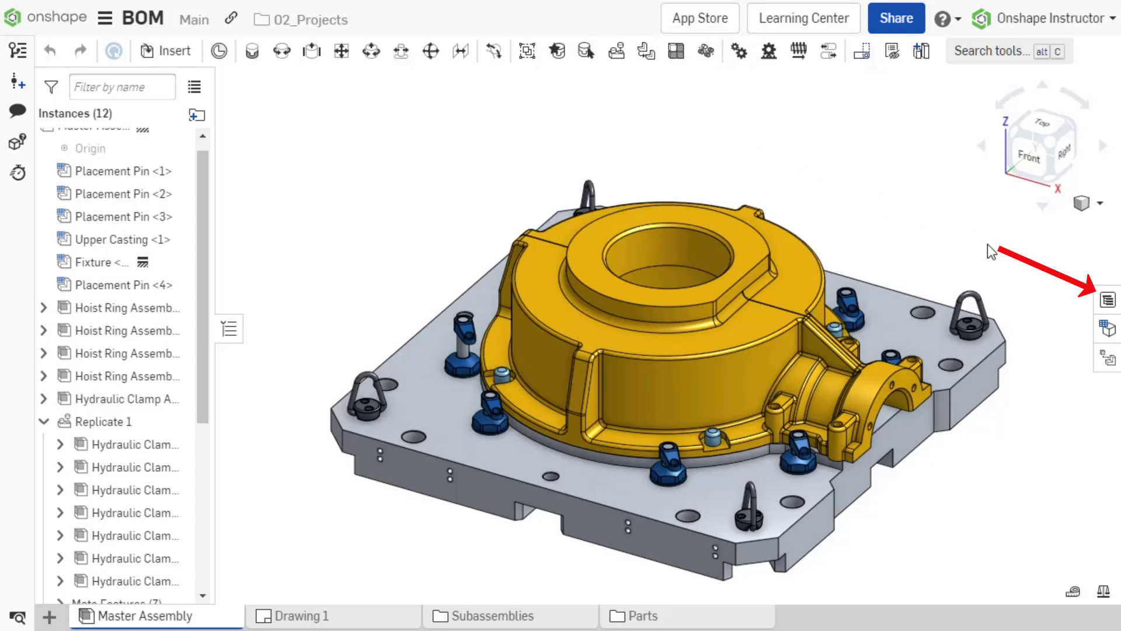
Open the bill of materials panel listing the assembly's nine parts in a flattened table.
click(1107, 301)
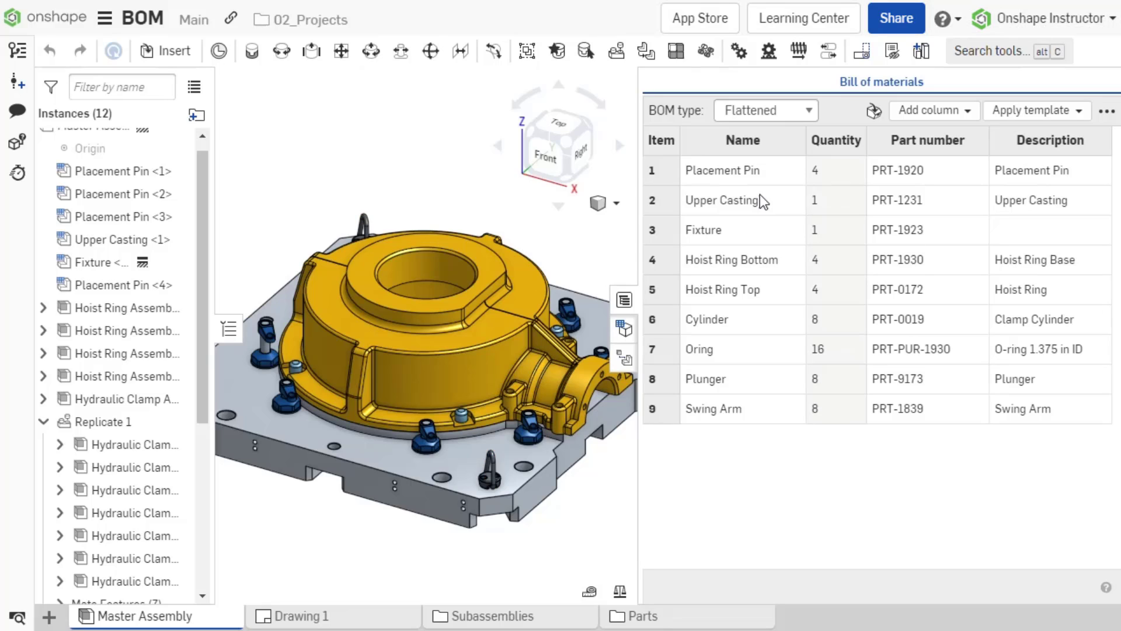
click(666, 169)
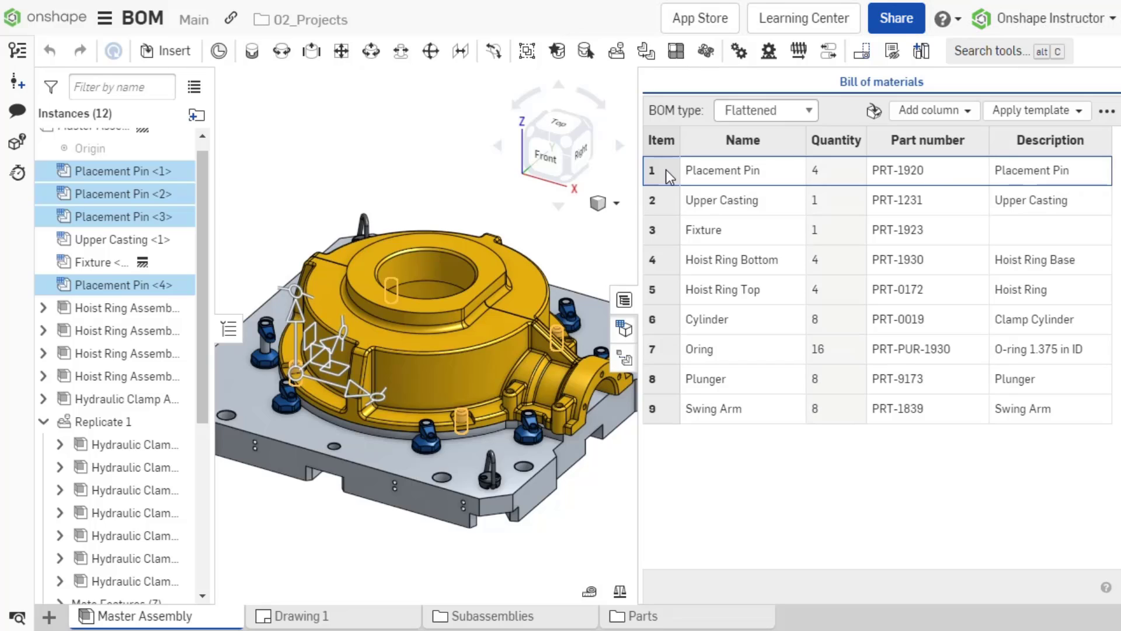
right_click(428, 165)
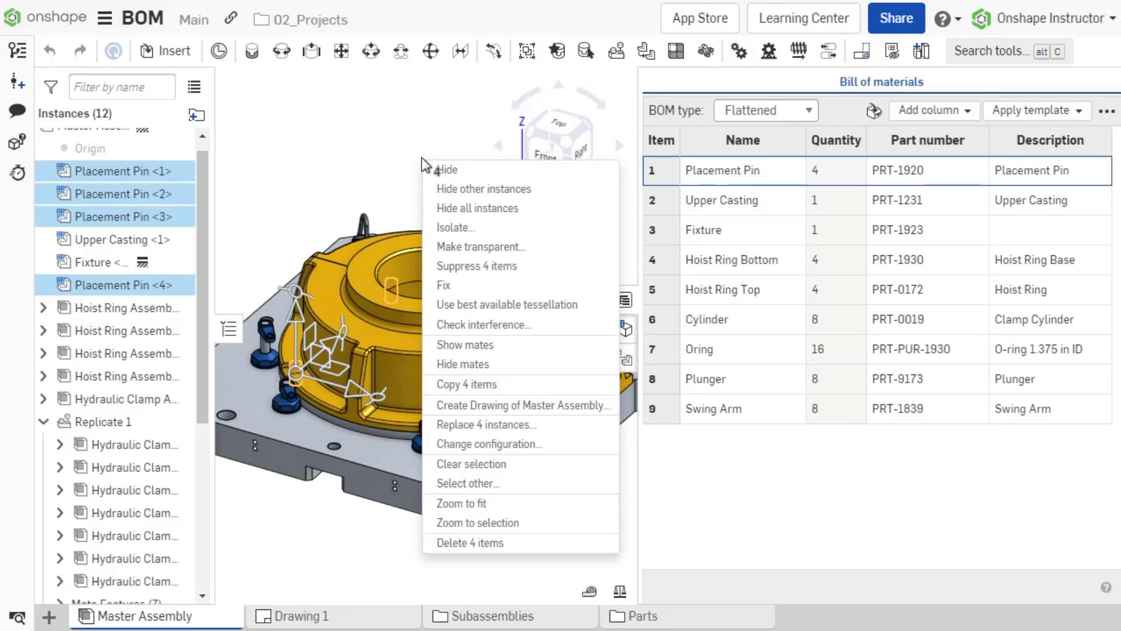
click(435, 169)
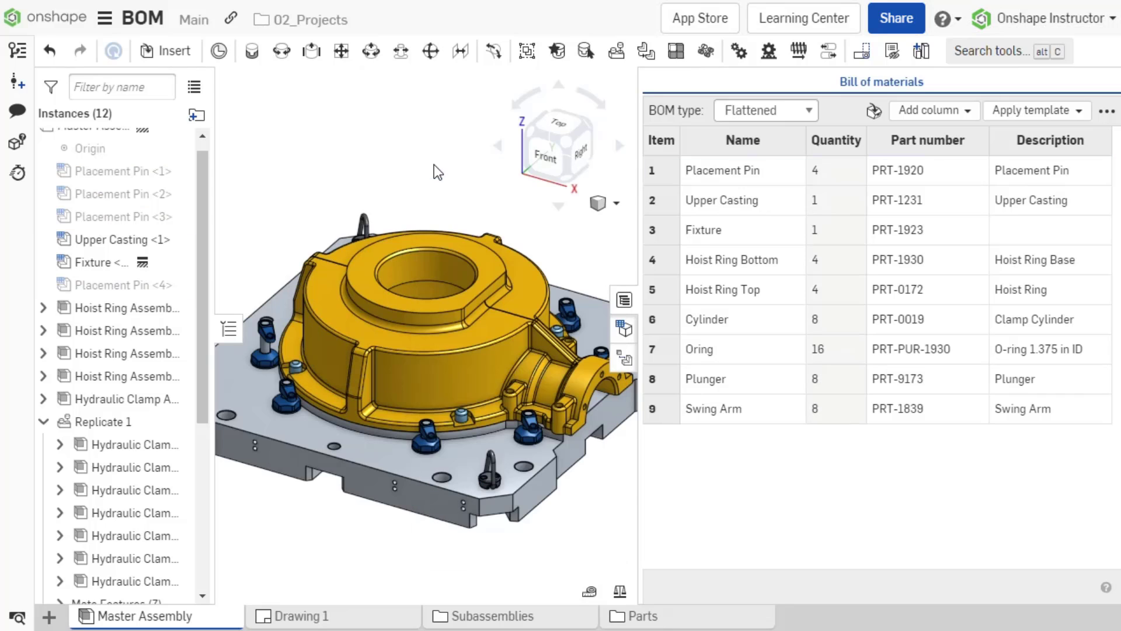
right_click(434, 164)
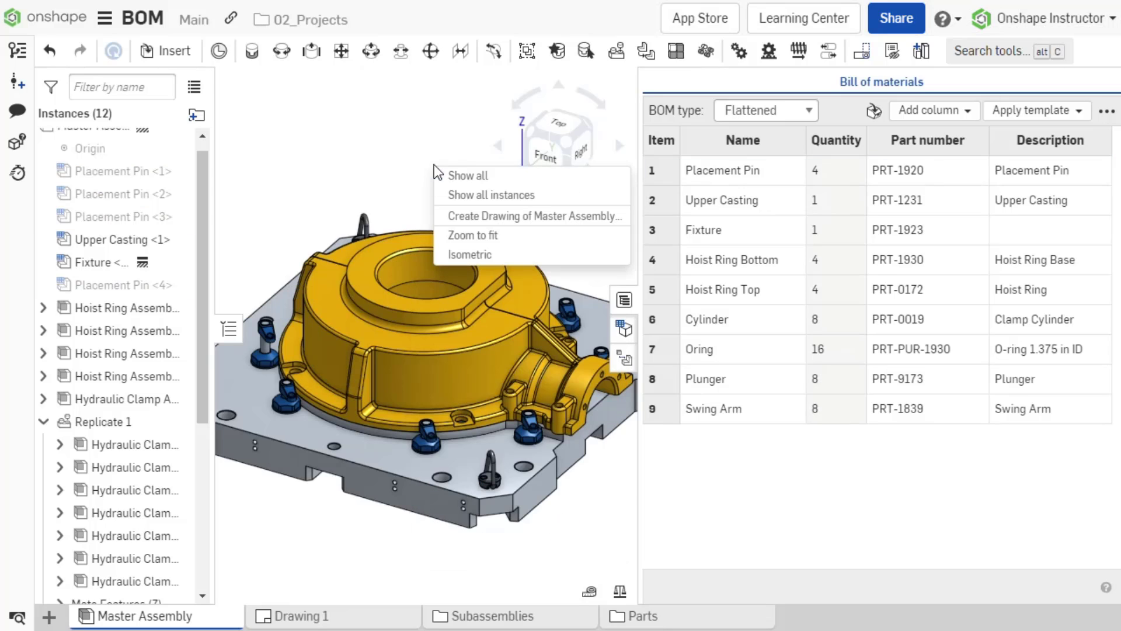
click(444, 192)
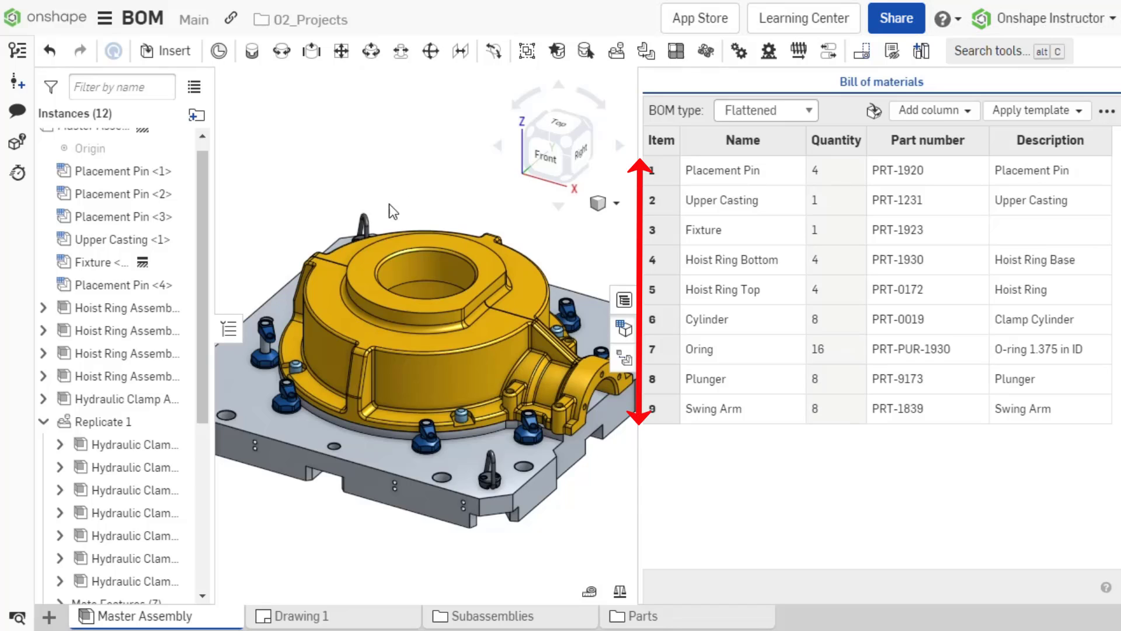
Move the Fixture instance to the top of the instance list so it becomes BOM item 1.
click(158, 267)
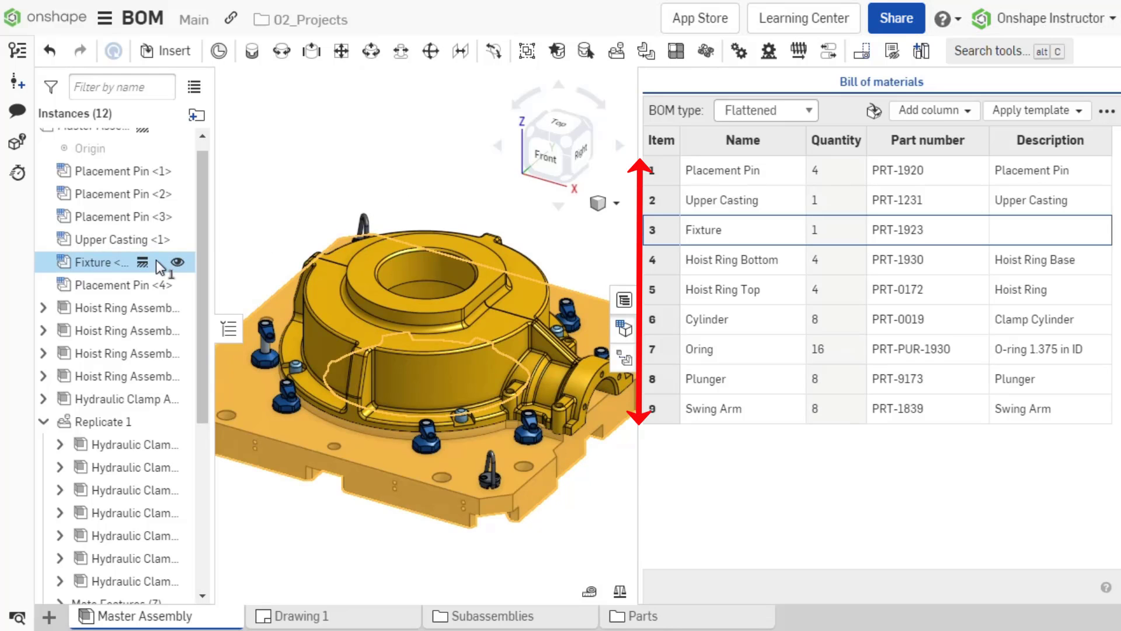
drag(159, 266, 164, 185)
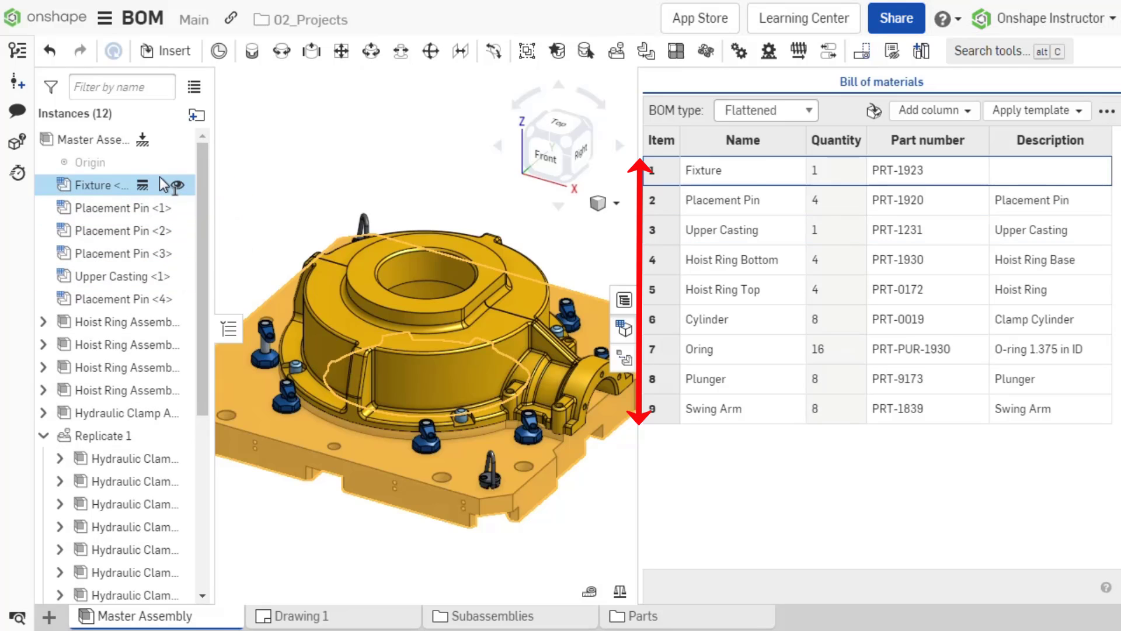
click(164, 185)
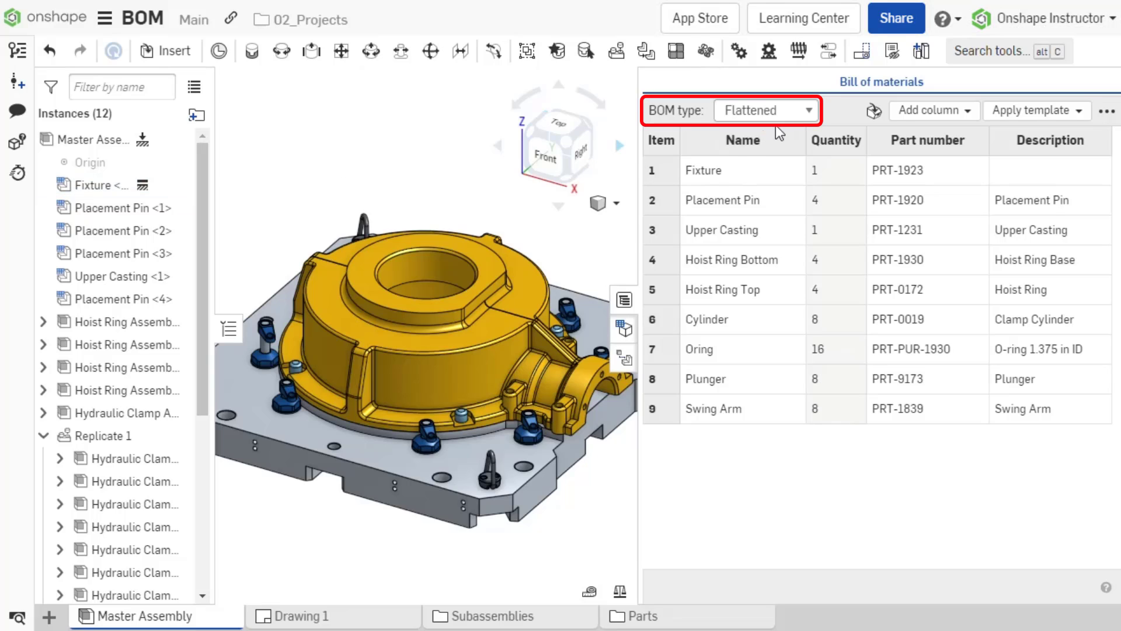
Switch the BOM to Structured and expand Hoist Ring Assembly and Hydraulic Clamp Assembly.
click(808, 111)
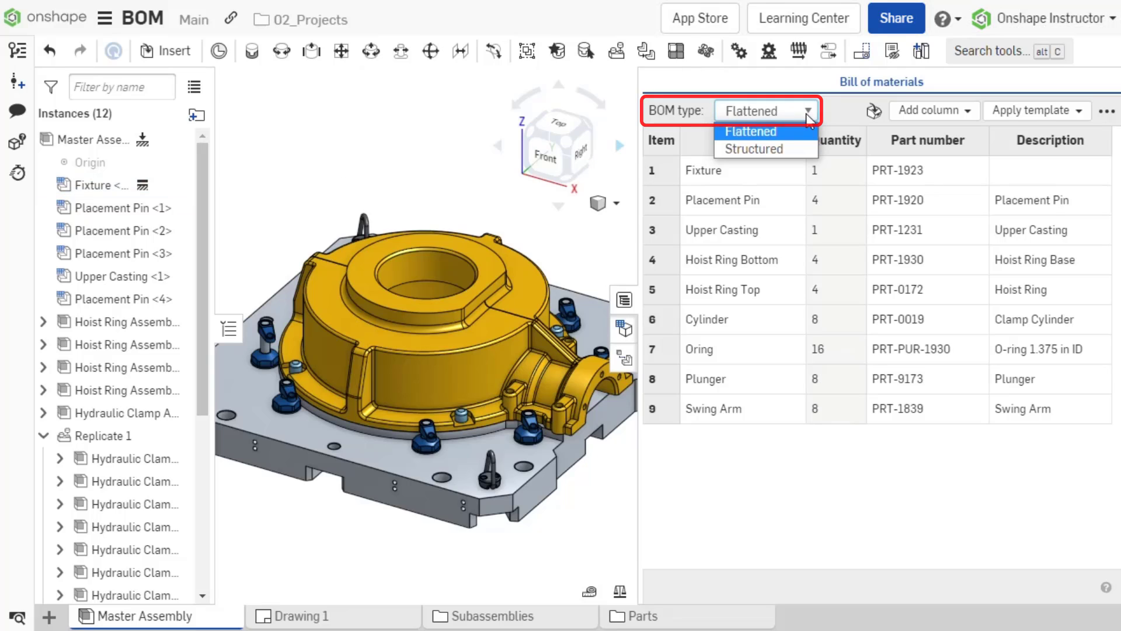
click(812, 150)
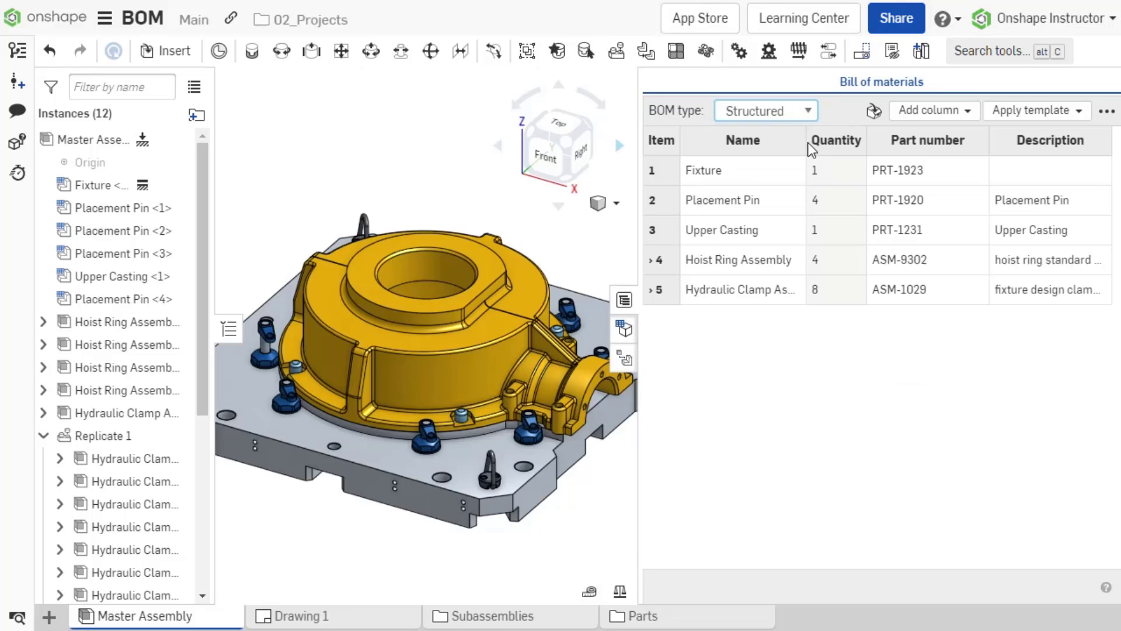
click(672, 258)
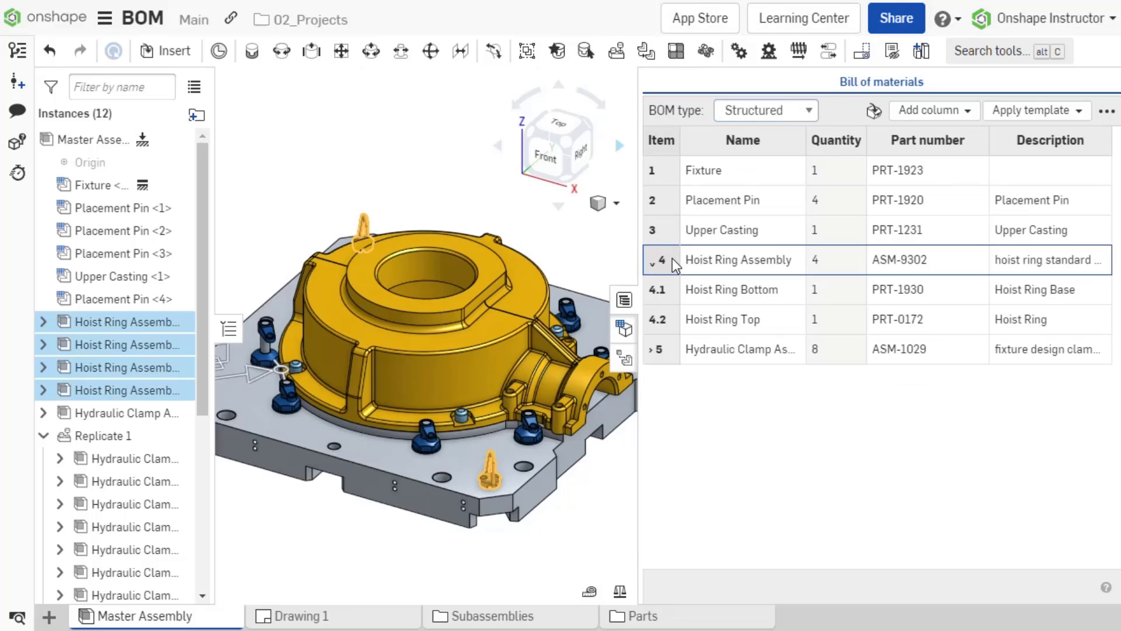
click(667, 350)
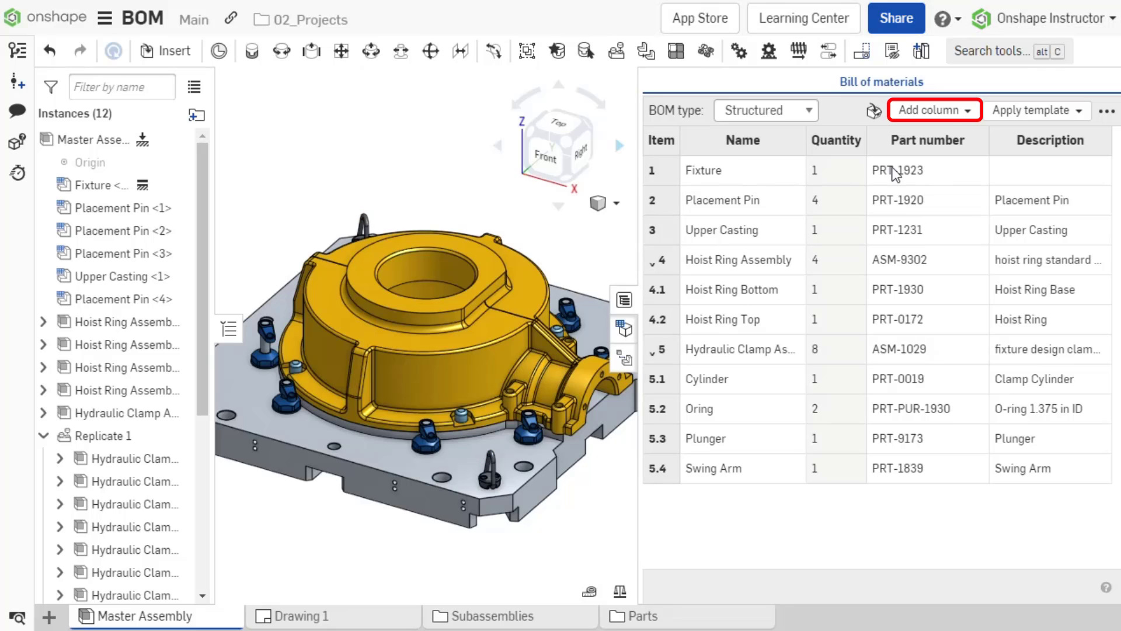
Add a Material column to the BOM and scroll right to view its values.
click(971, 111)
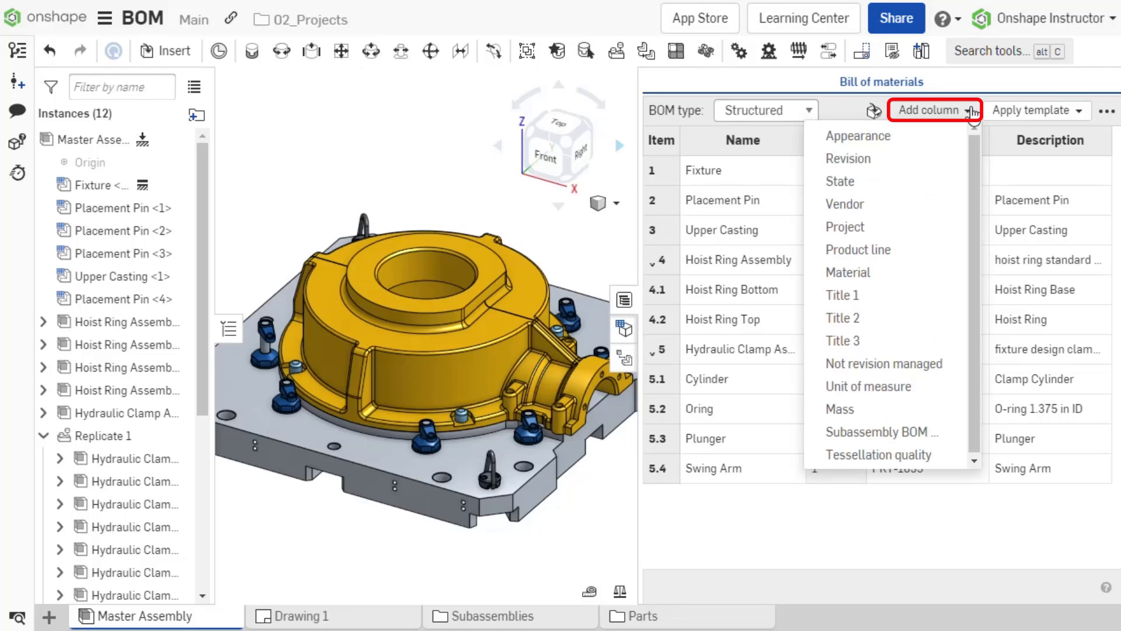
click(924, 273)
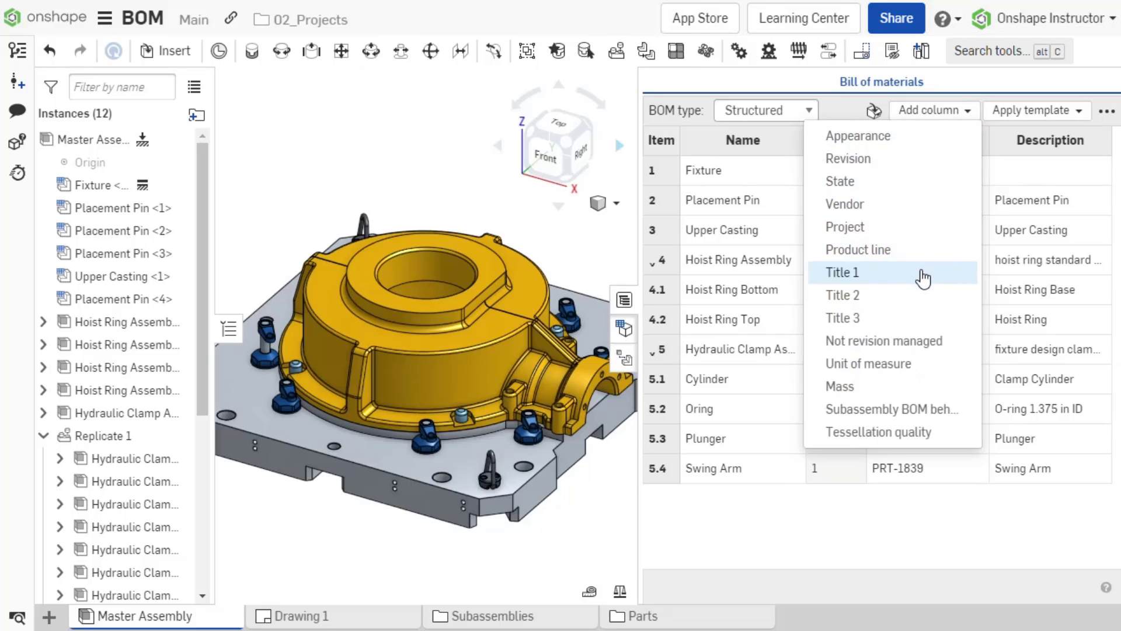
click(970, 118)
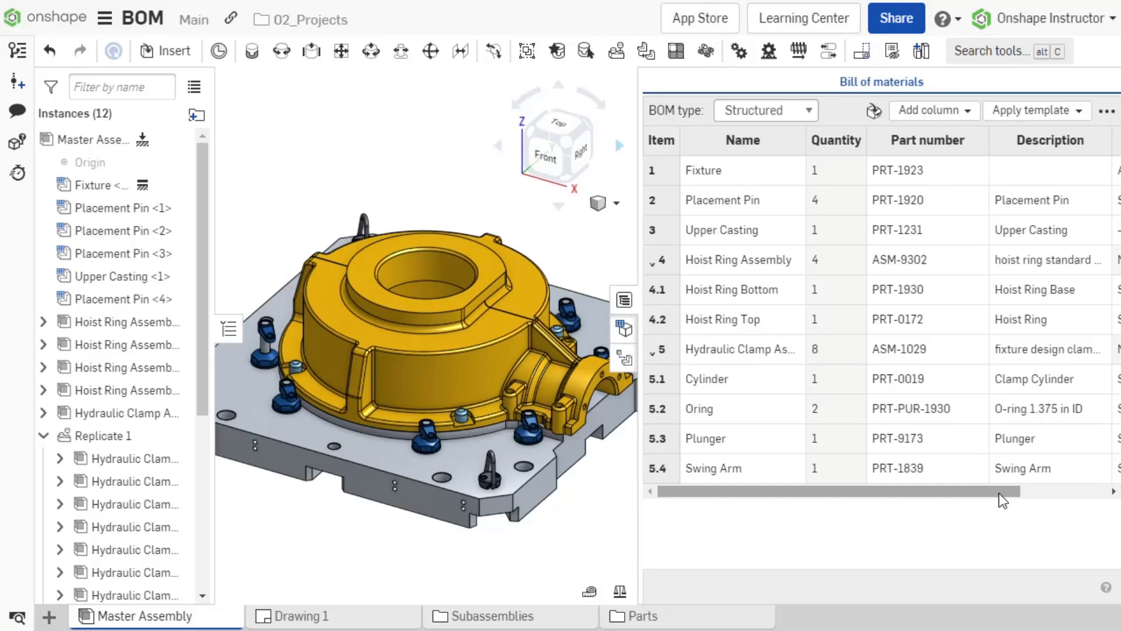
drag(1000, 492, 1100, 495)
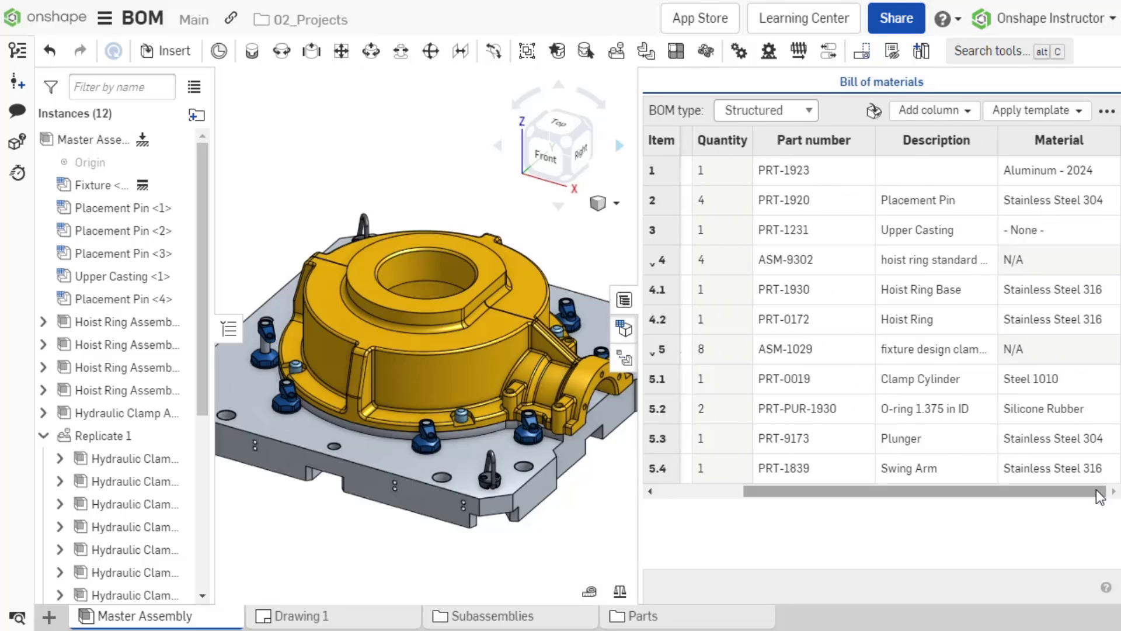
Move the Material column left so it sits before Description.
right_click(1059, 151)
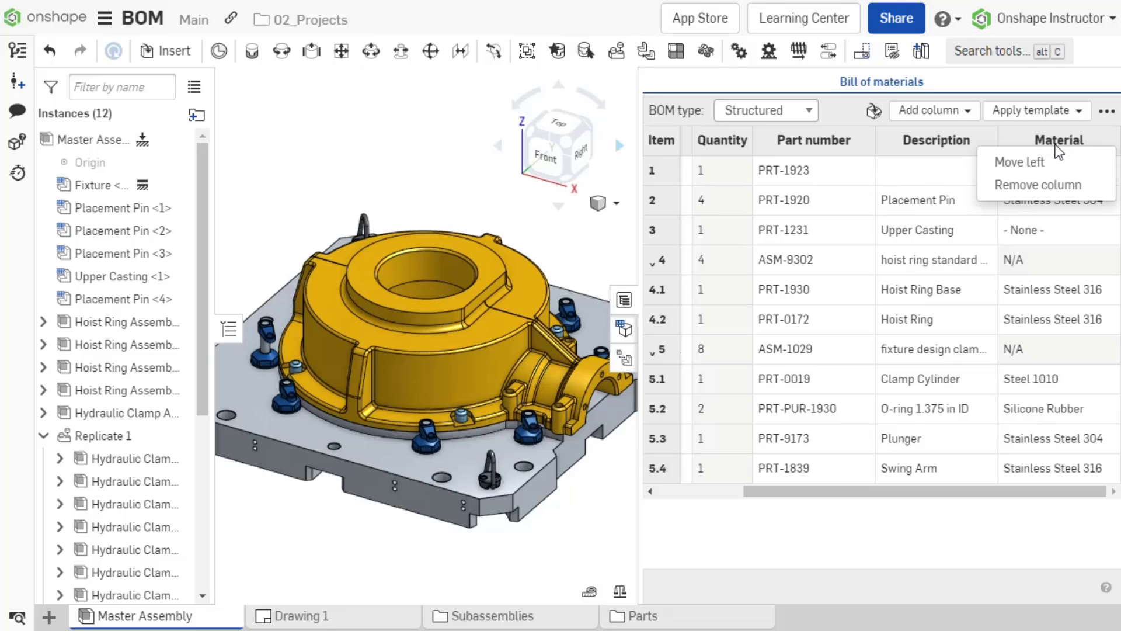
click(1056, 163)
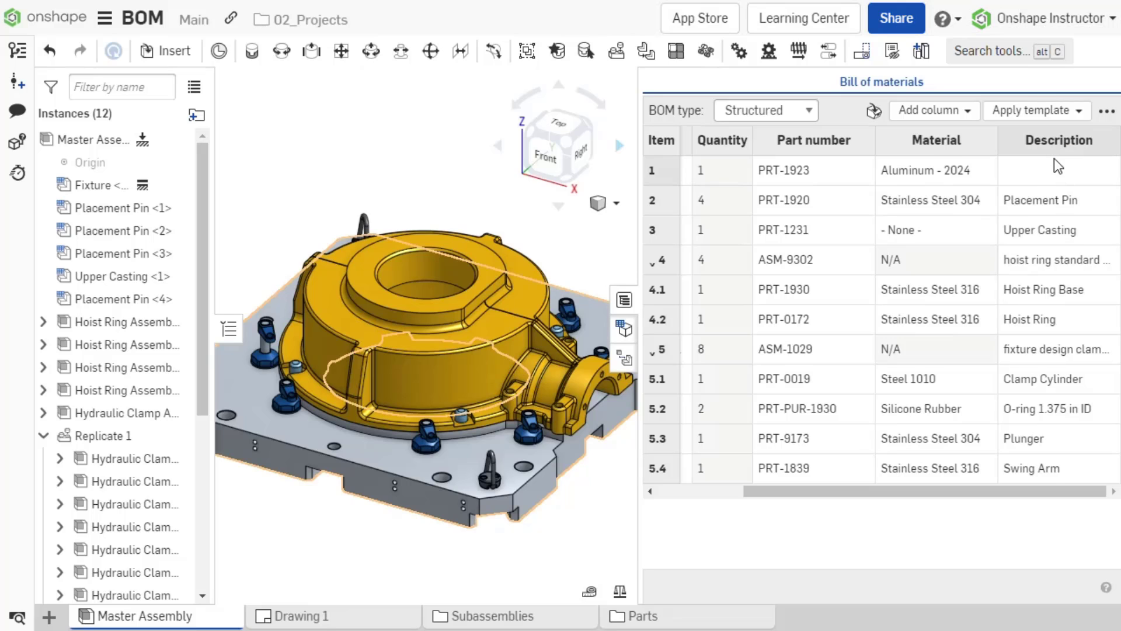
drag(972, 495, 868, 507)
Remove the Name column from the bill of materials.
right_click(749, 146)
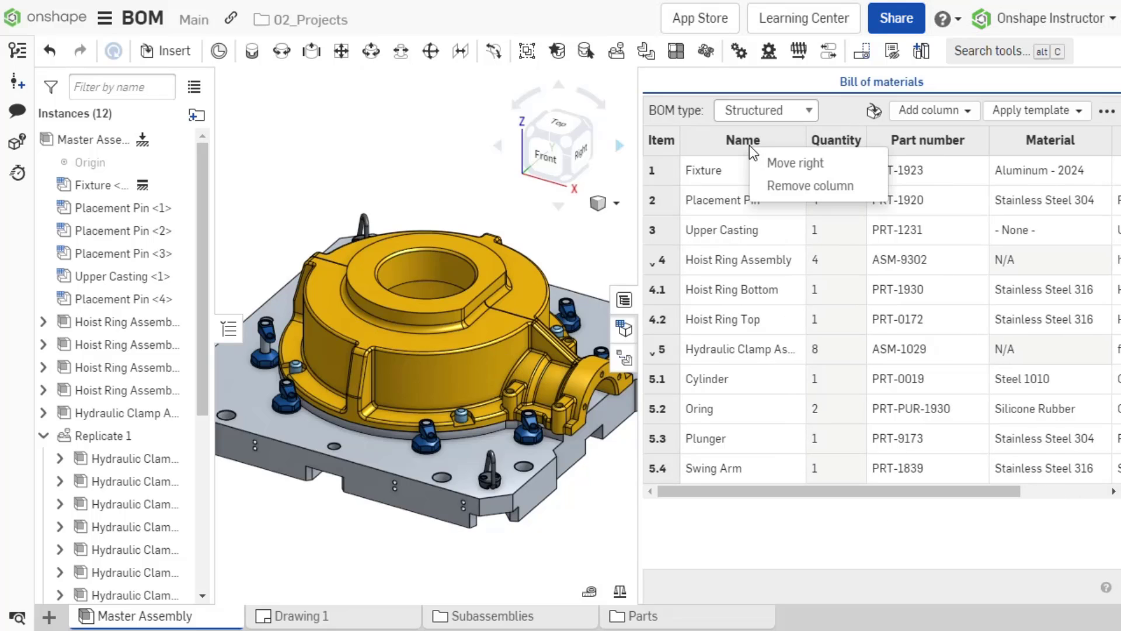
click(763, 186)
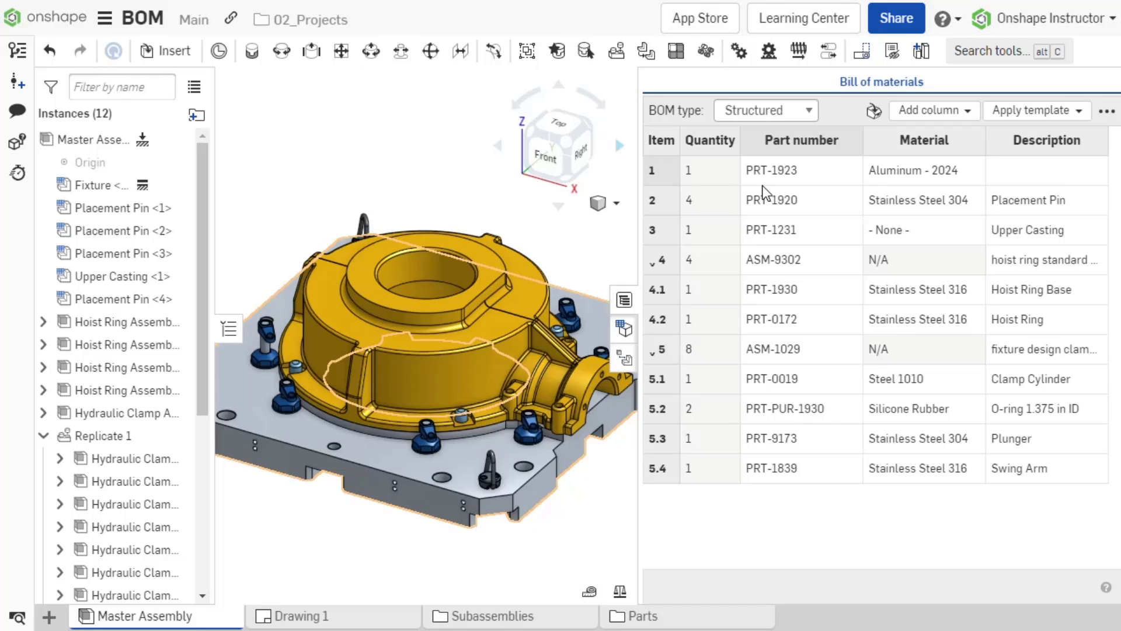
click(1107, 111)
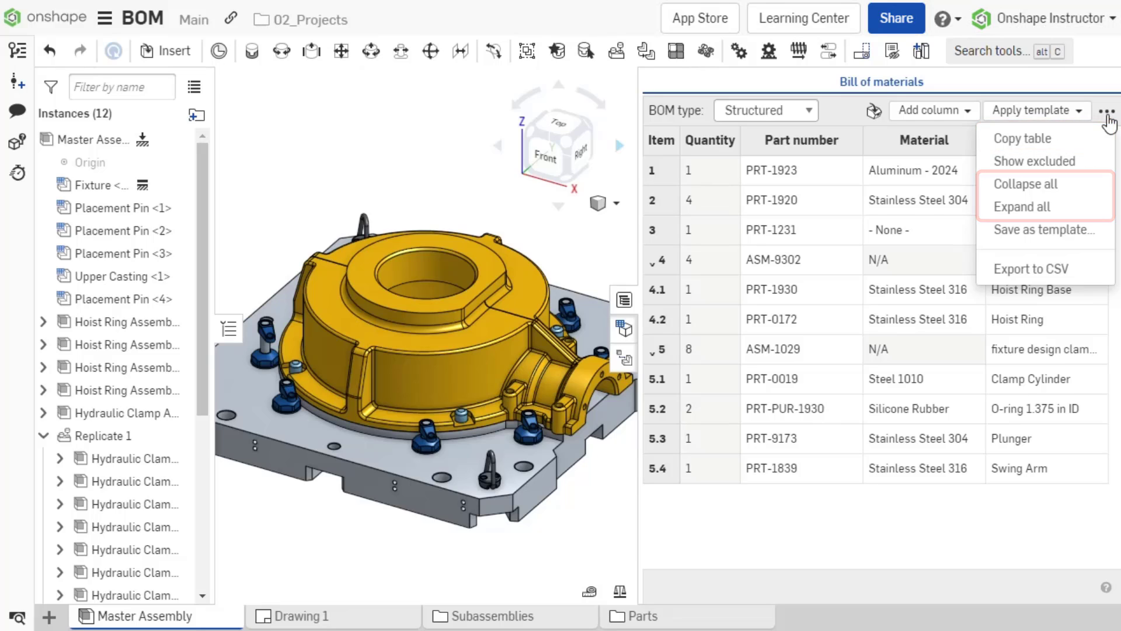
Exclude the Placement Pin row from the bill of materials.
click(1106, 114)
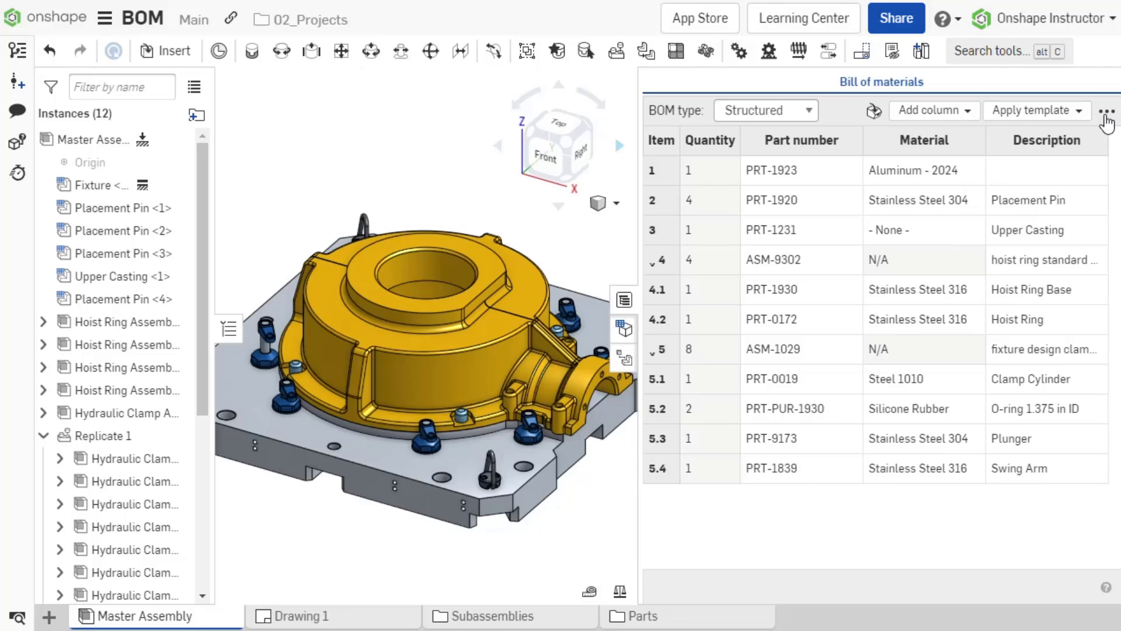
right_click(663, 198)
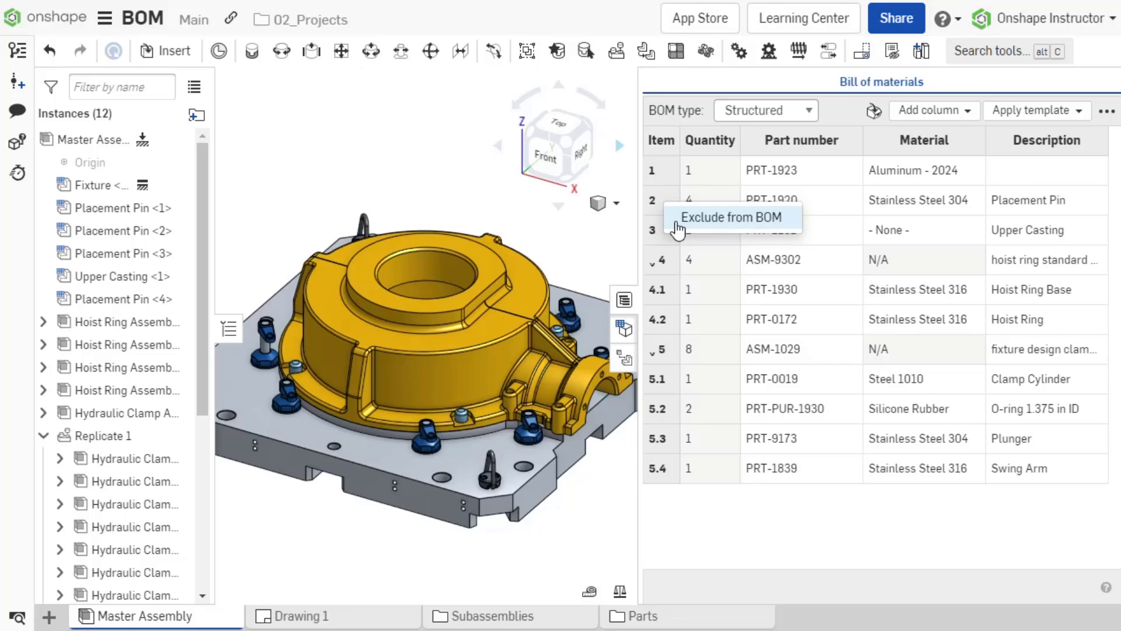
click(676, 220)
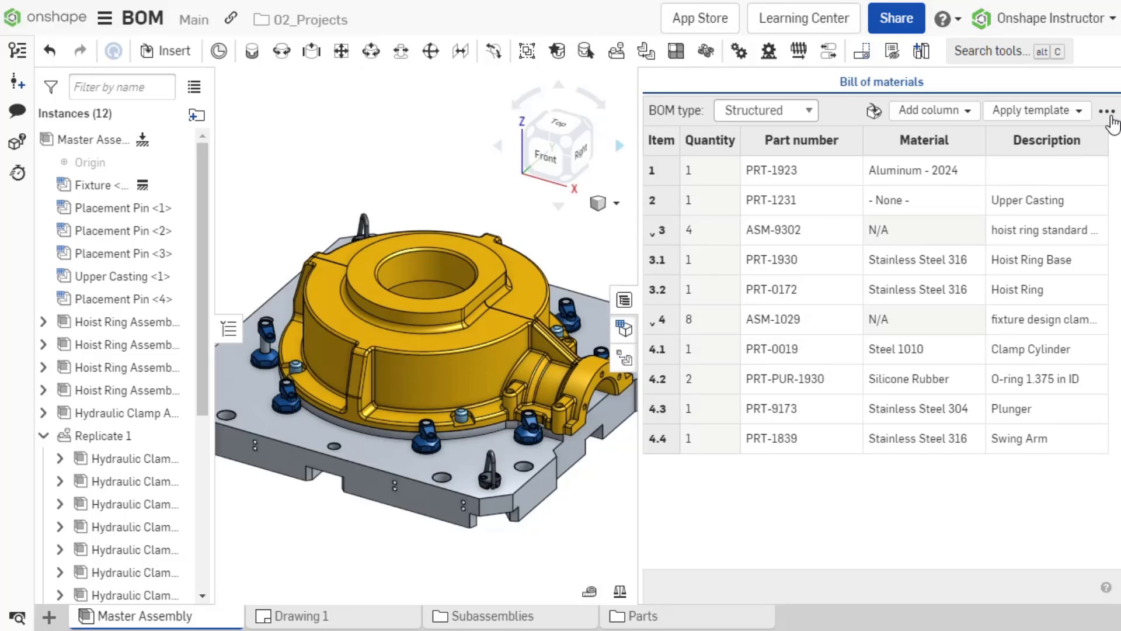
Show excluded parts, include Placement Pin PRT-1920 back as item 2, then hide excluded parts.
click(1107, 111)
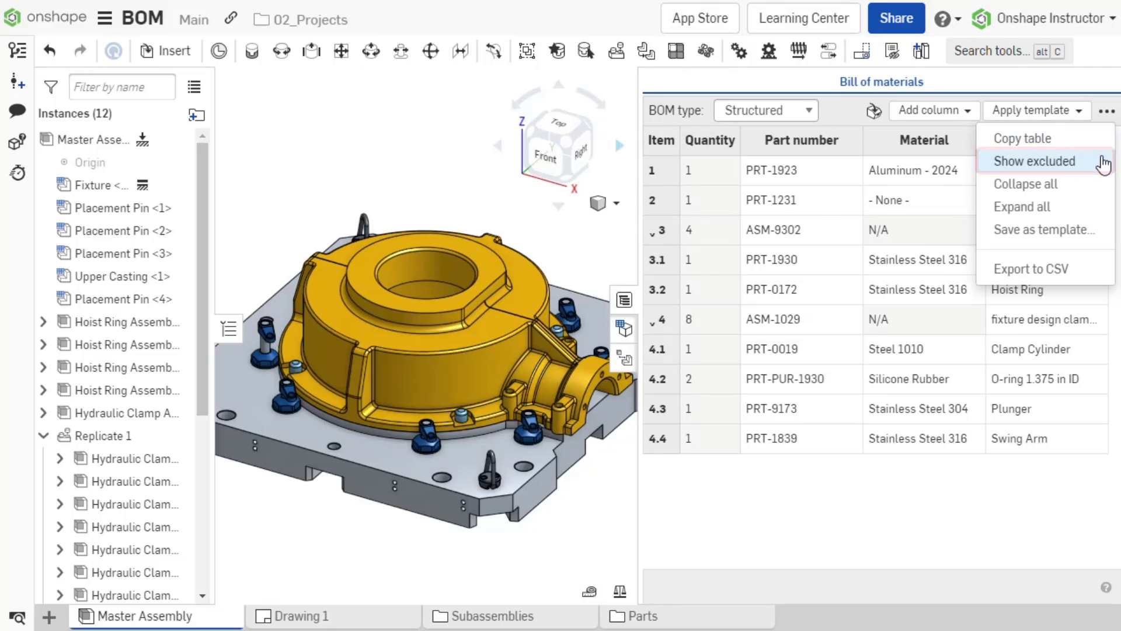
click(1104, 164)
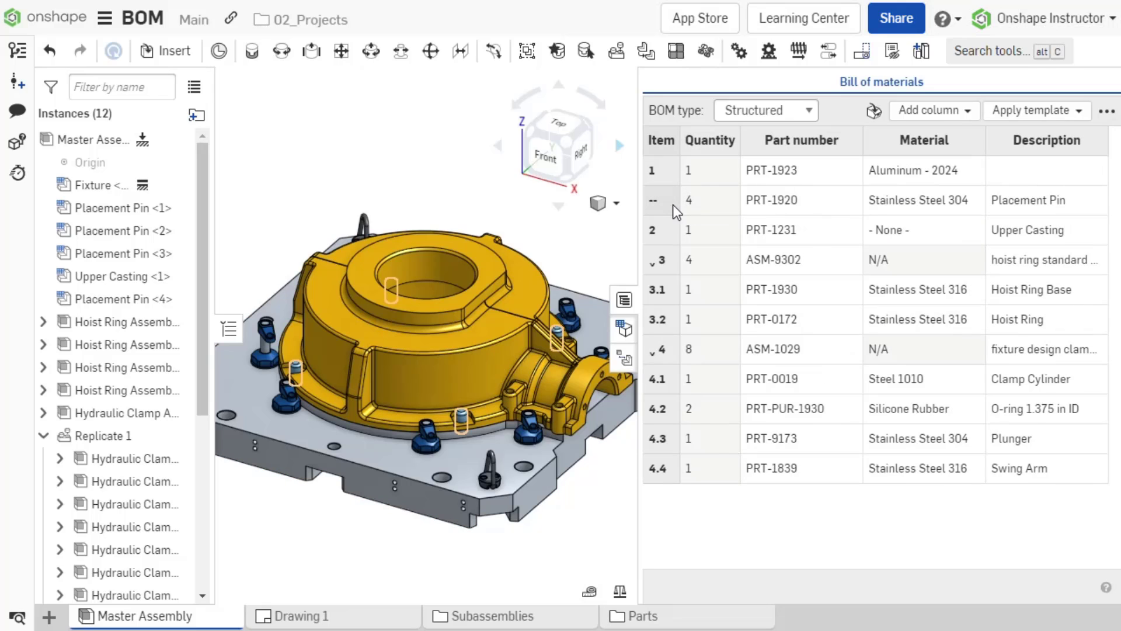
right_click(673, 204)
click(682, 224)
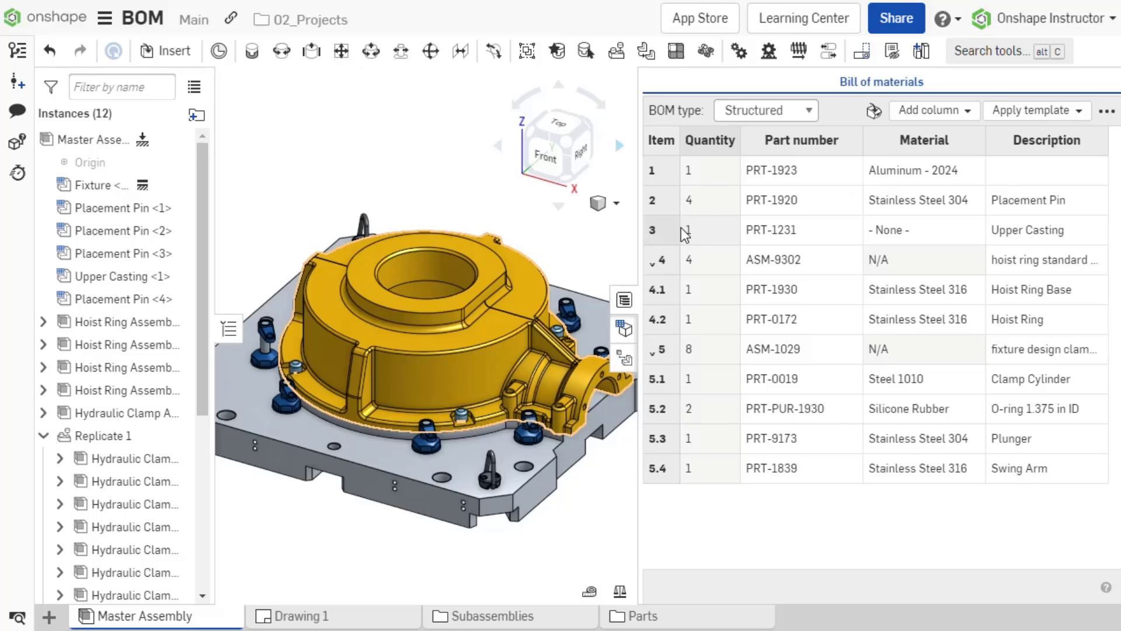
click(1107, 112)
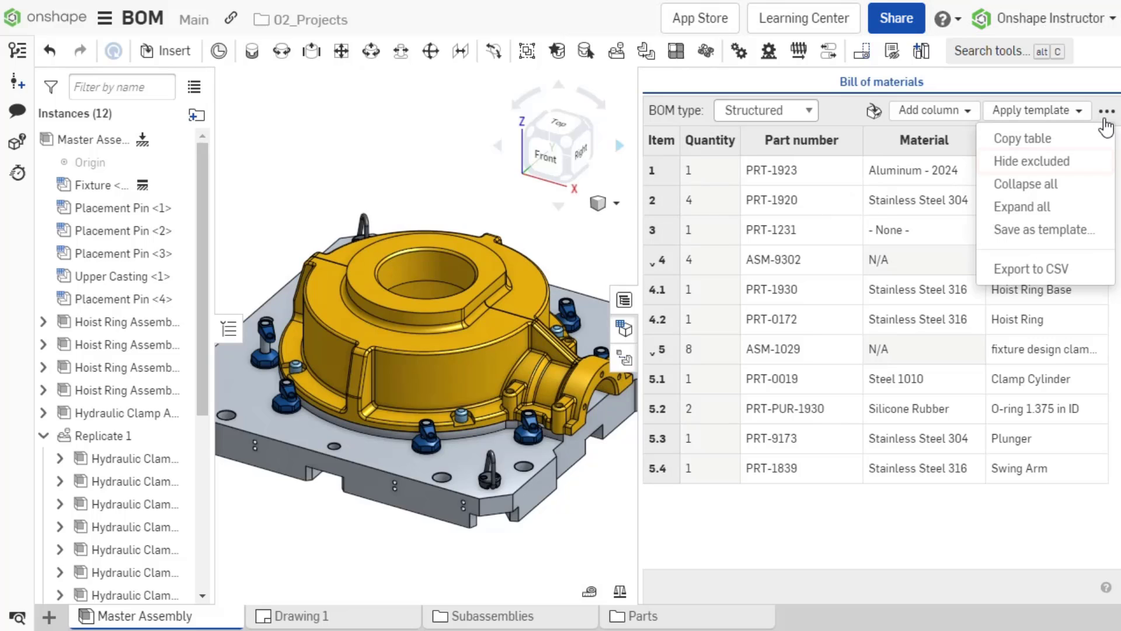
click(1107, 167)
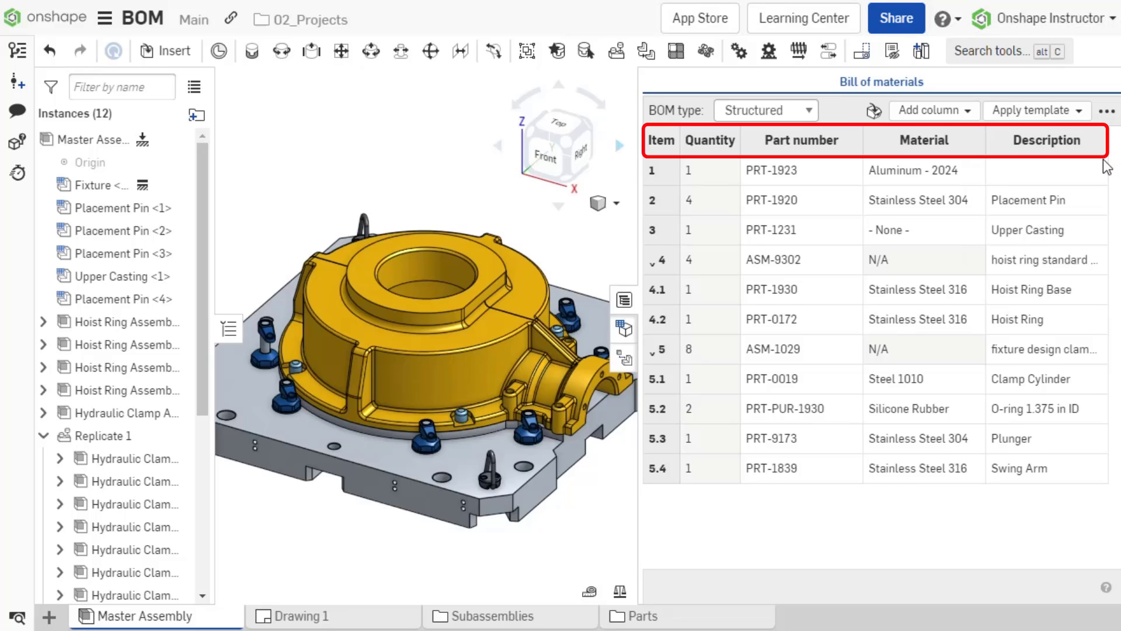
click(1088, 146)
click(1088, 147)
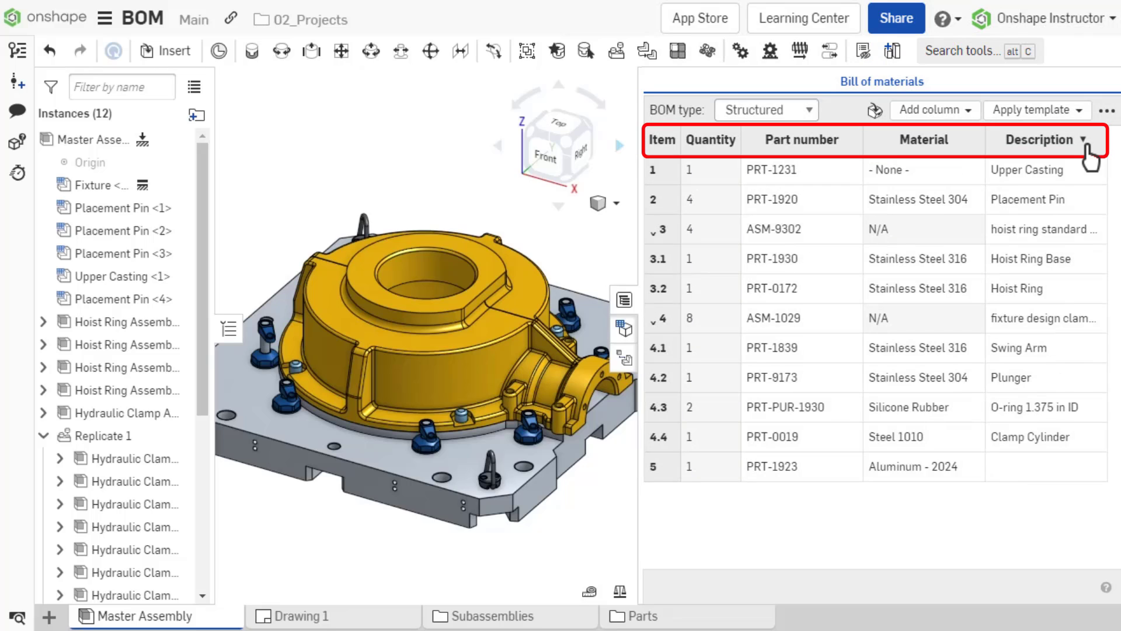
click(840, 146)
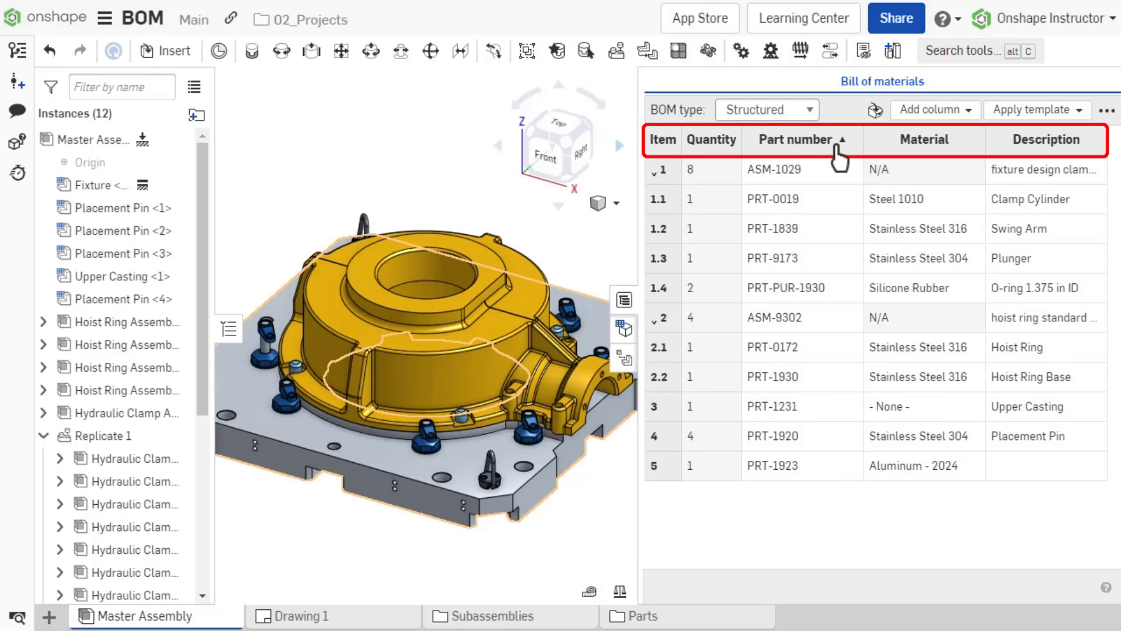
click(839, 147)
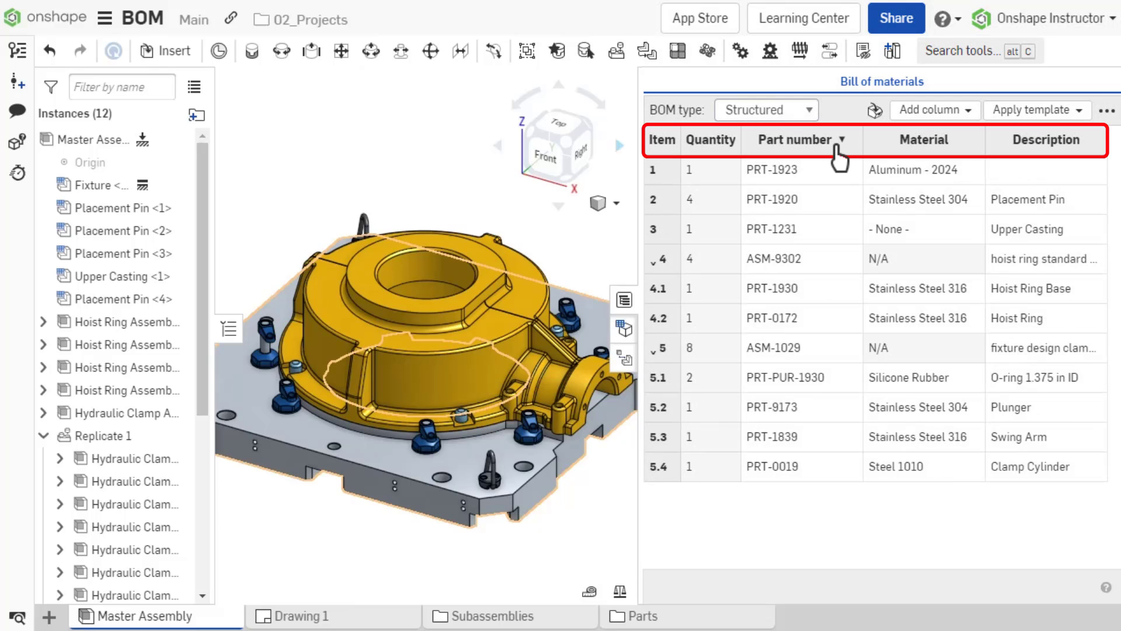
click(727, 147)
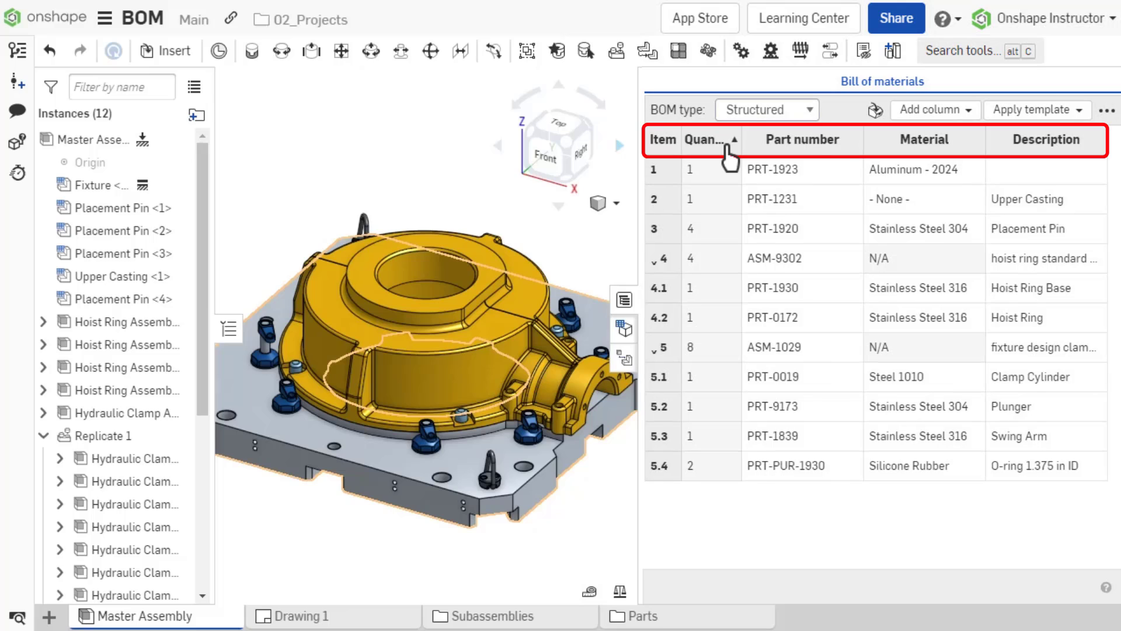
click(727, 147)
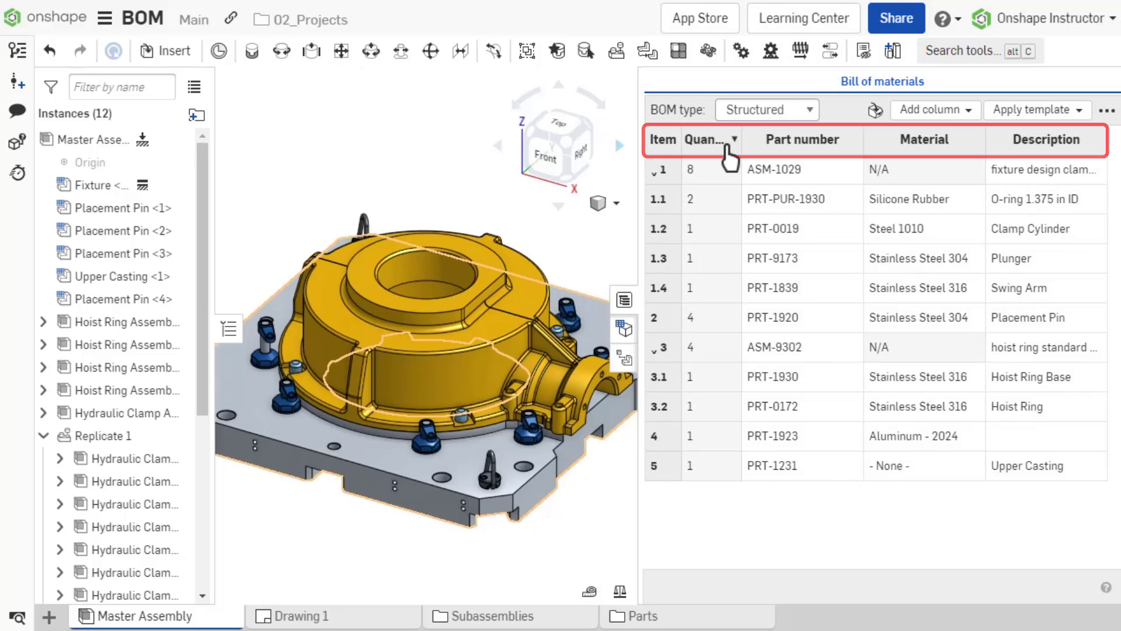
click(728, 147)
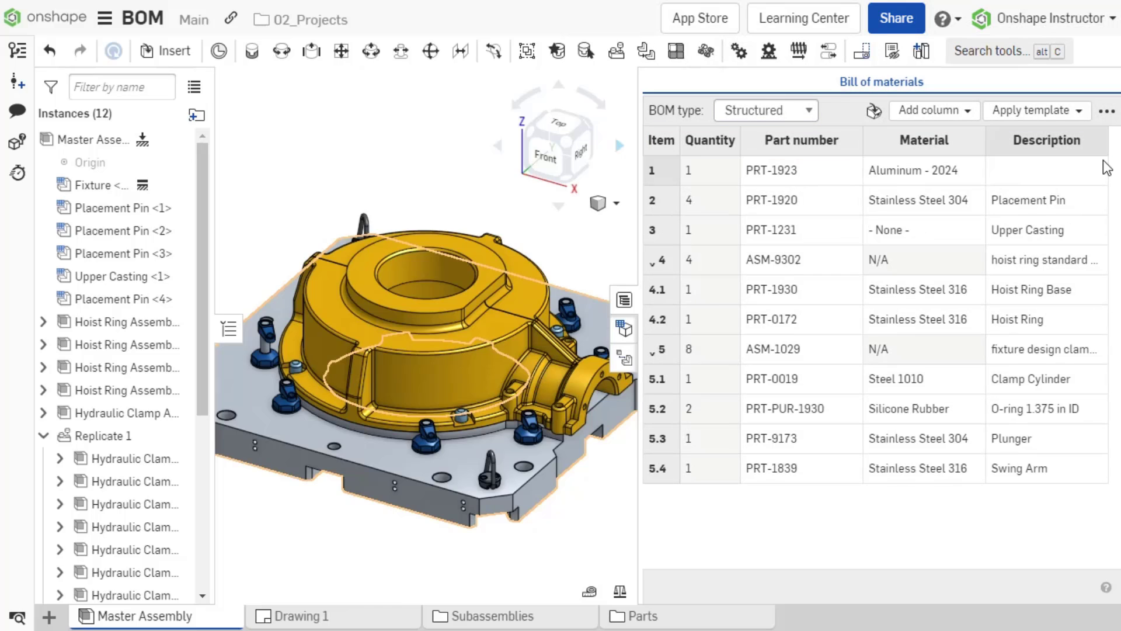
Open Hydraulic Clamp Assembly's properties and view its Subassembly BOM behavior choices.
right_click(145, 465)
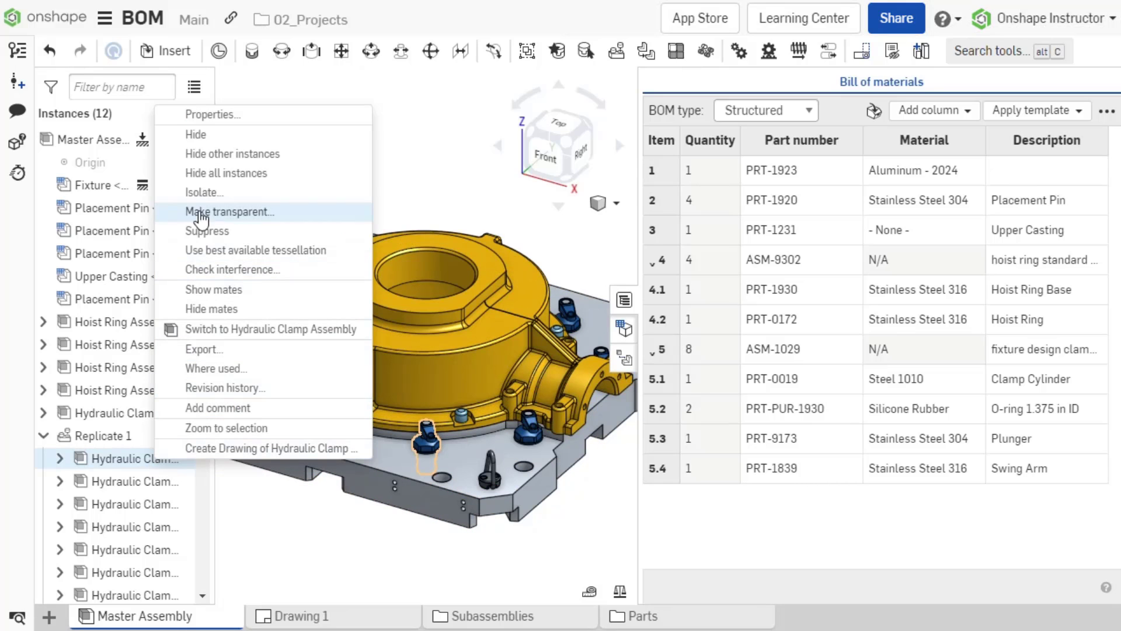
click(213, 120)
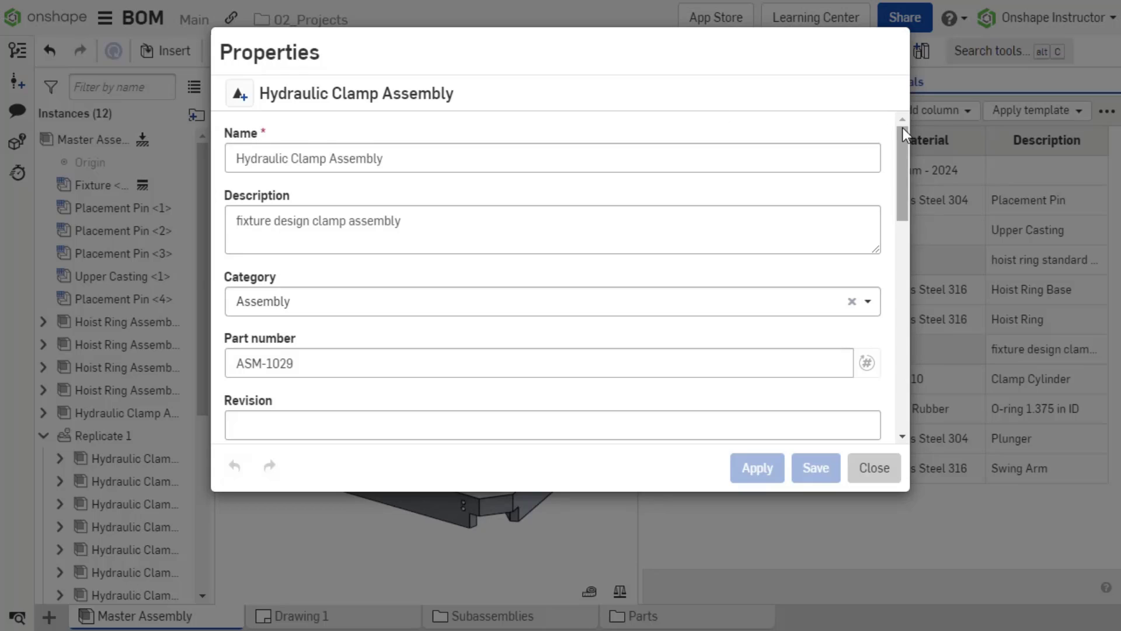
drag(903, 127, 893, 348)
click(871, 402)
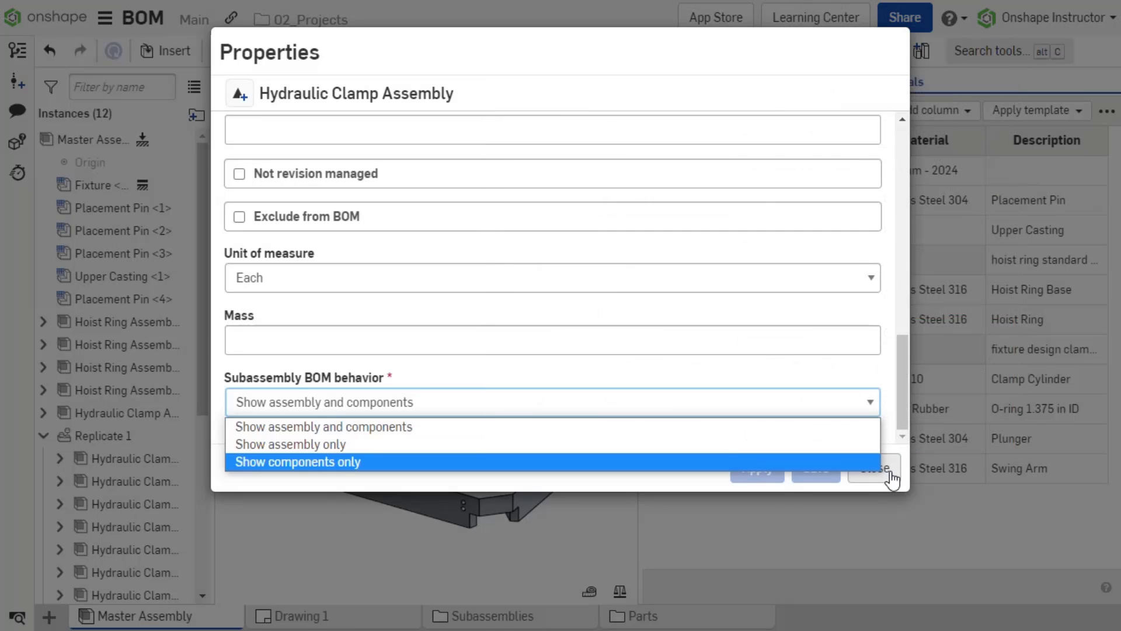
Close the properties unchanged and set item 1's description to 'Fixture Plate'.
click(890, 477)
click(891, 477)
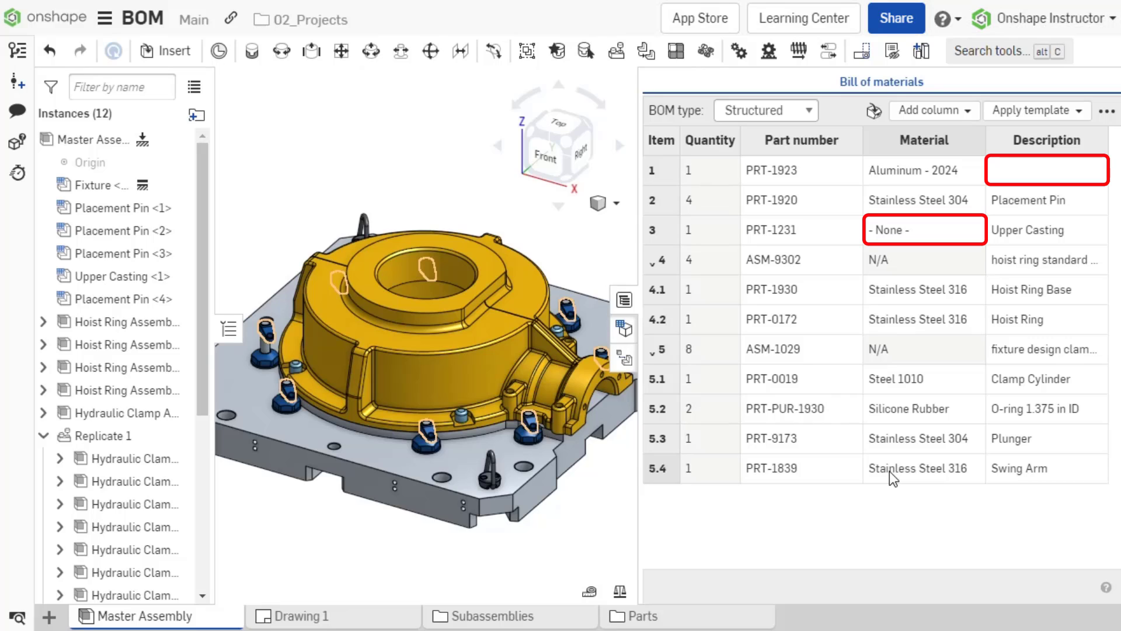
click(1001, 174)
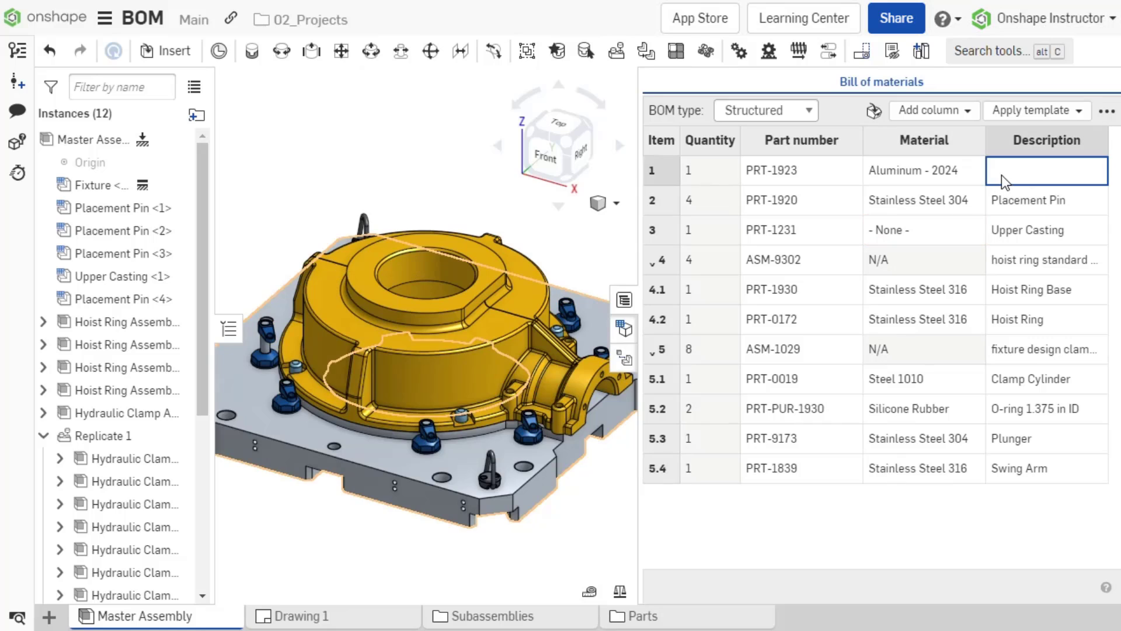
click(1001, 174)
text(Fixture Plaate)
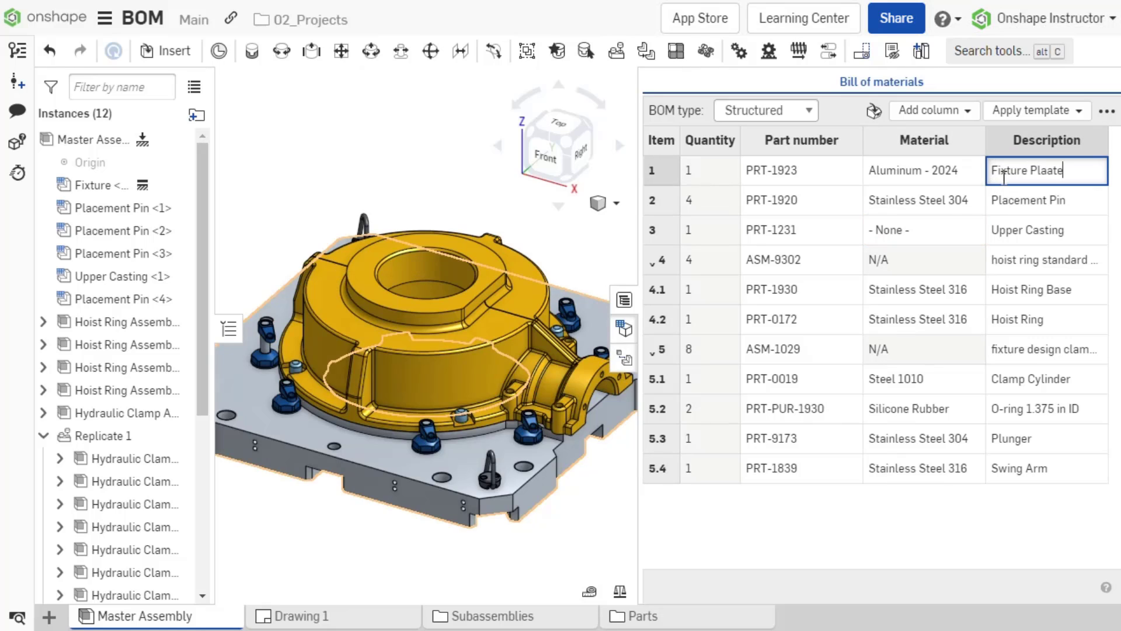
key(BackSpace)
key(BackSpace)
key(BackSpace)
text(te)
key(Return)
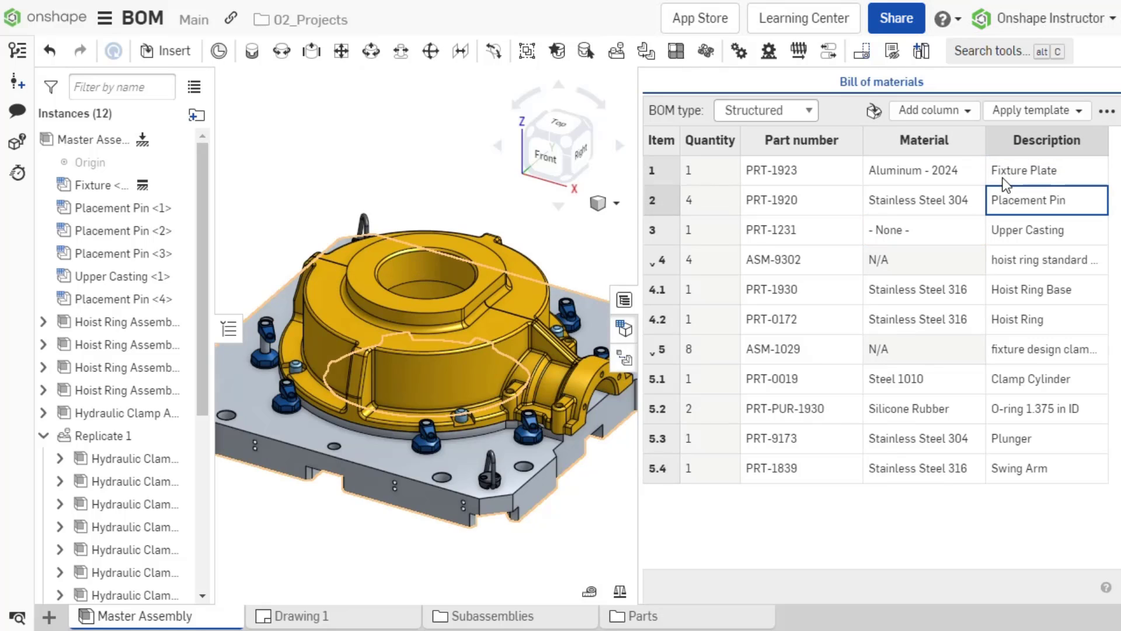
Set the Upper Casting row's material to Cast iron directly in the BOM.
click(969, 232)
click(626, 174)
text(cast)
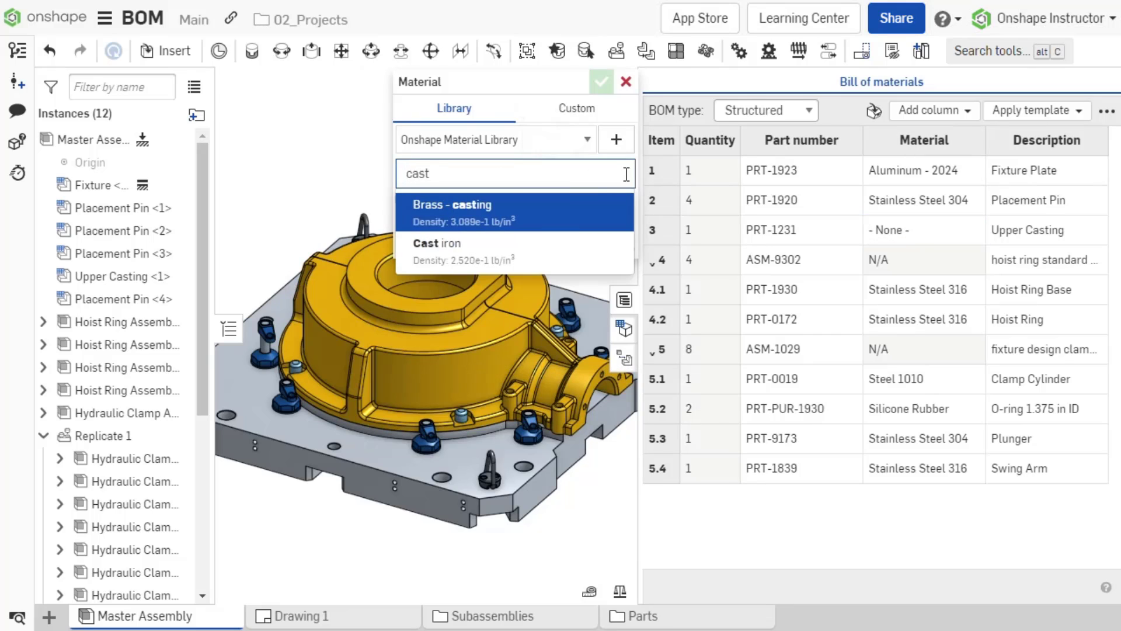
click(526, 243)
click(600, 81)
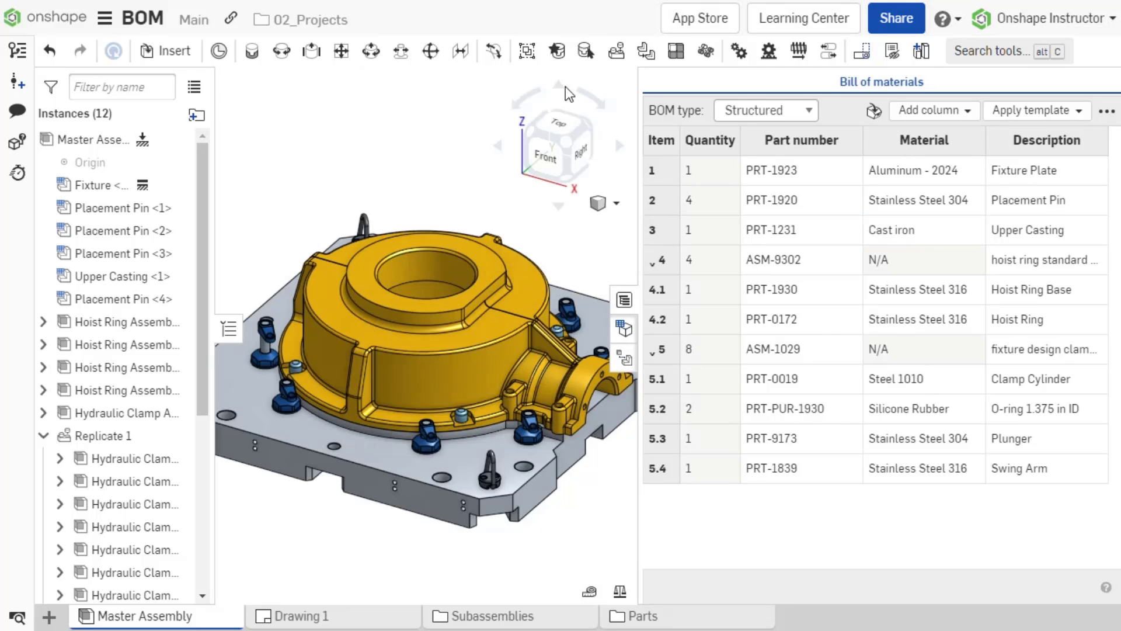
Open the Fixture's source Part Studio and review the Fixture part's properties.
right_click(147, 186)
click(163, 255)
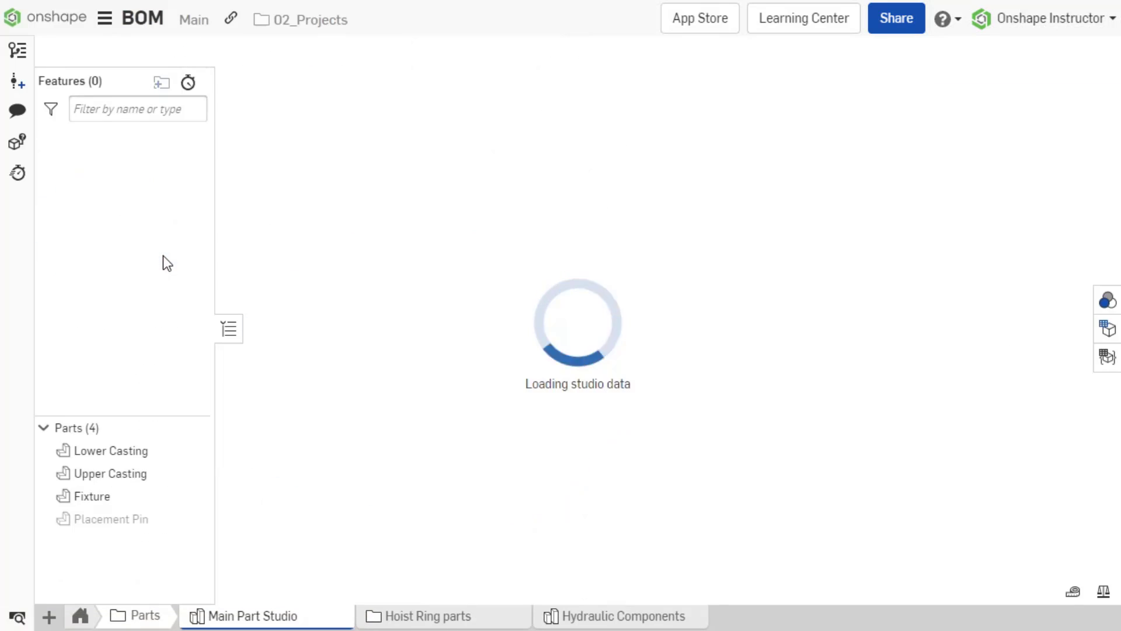
right_click(146, 565)
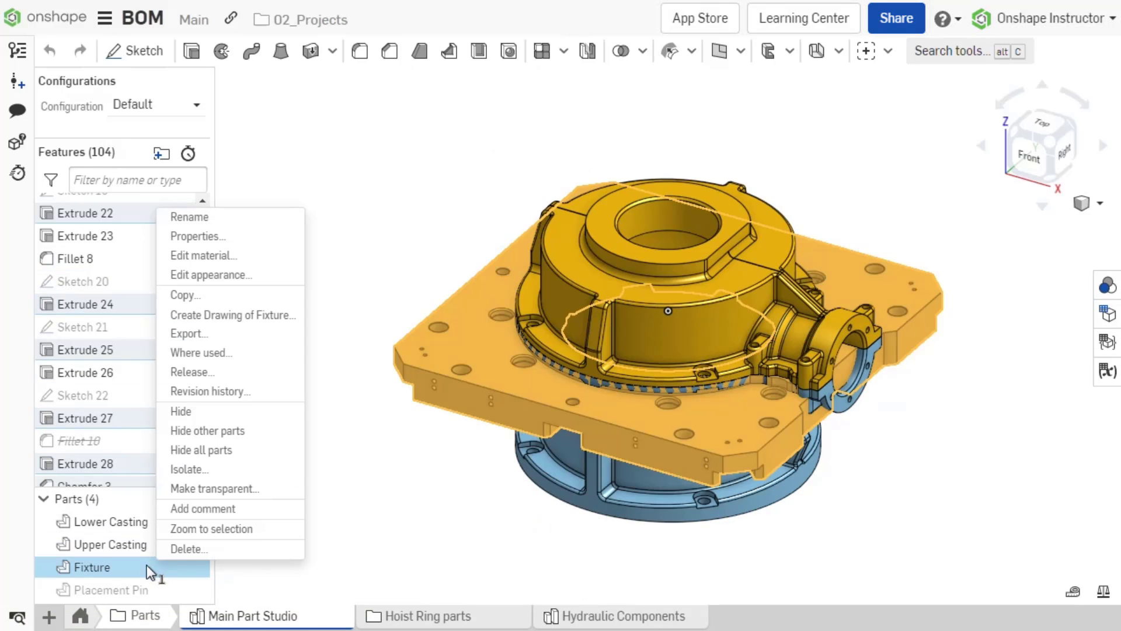
click(256, 237)
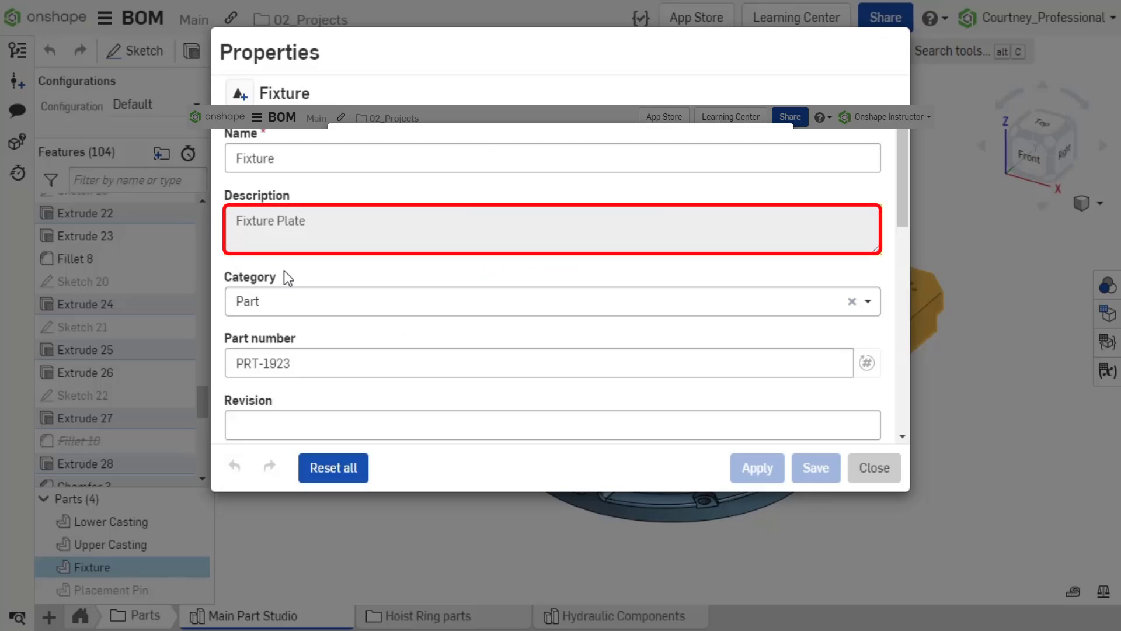
click(829, 463)
Change the Upper Casting part's material to Iron and return to the Master Assembly.
click(142, 544)
right_click(143, 543)
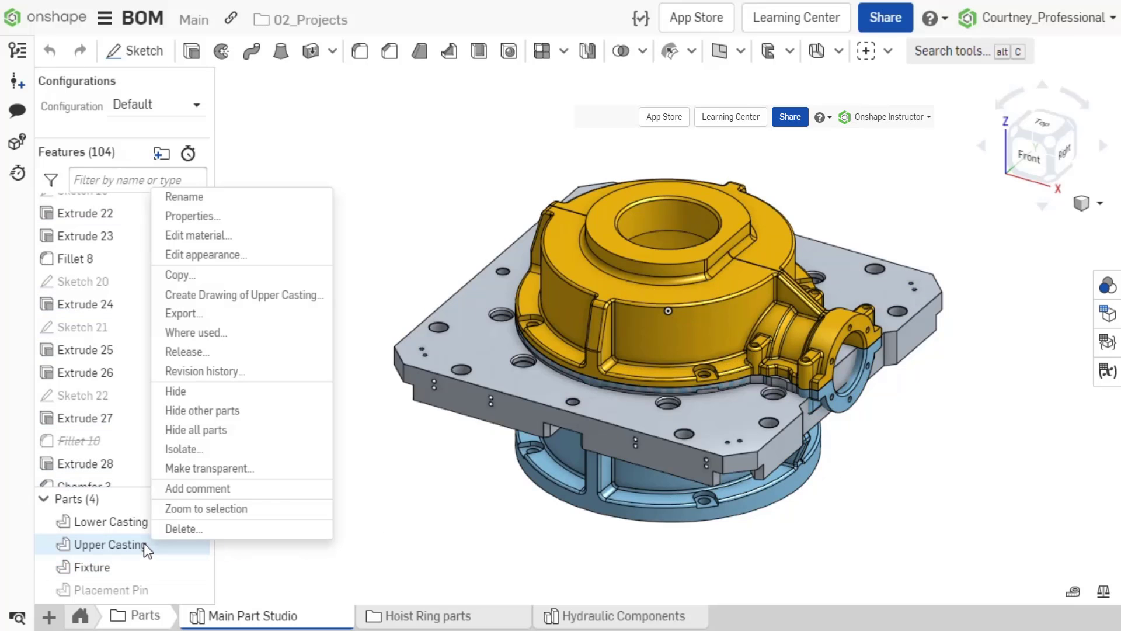
click(228, 240)
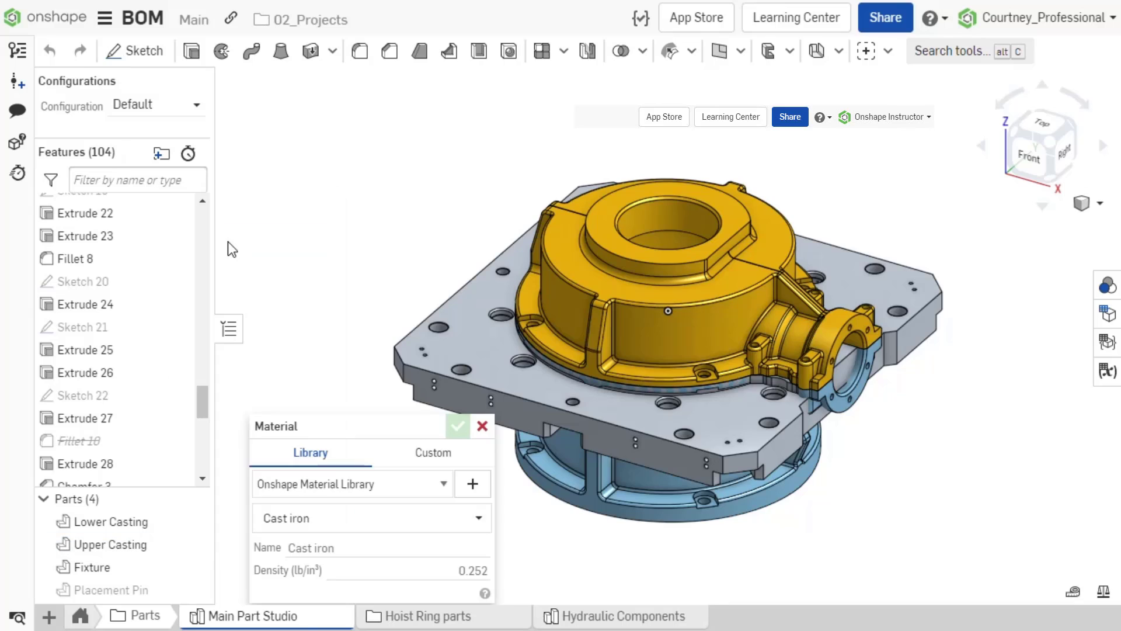
click(345, 519)
text(iron)
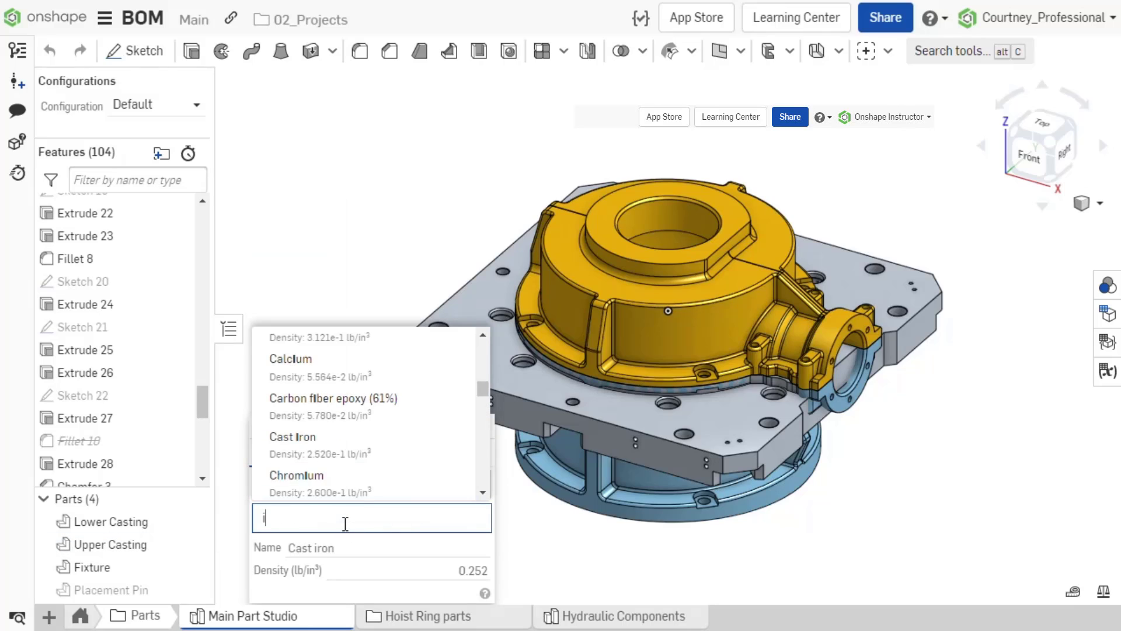
click(334, 427)
click(457, 426)
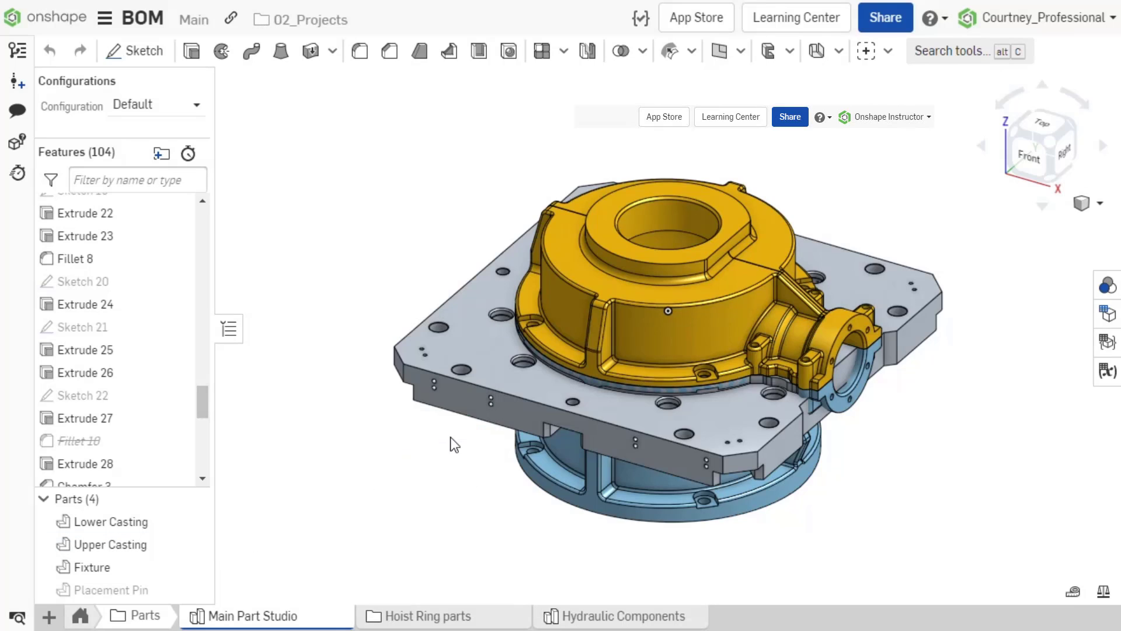
click(101, 618)
click(101, 618)
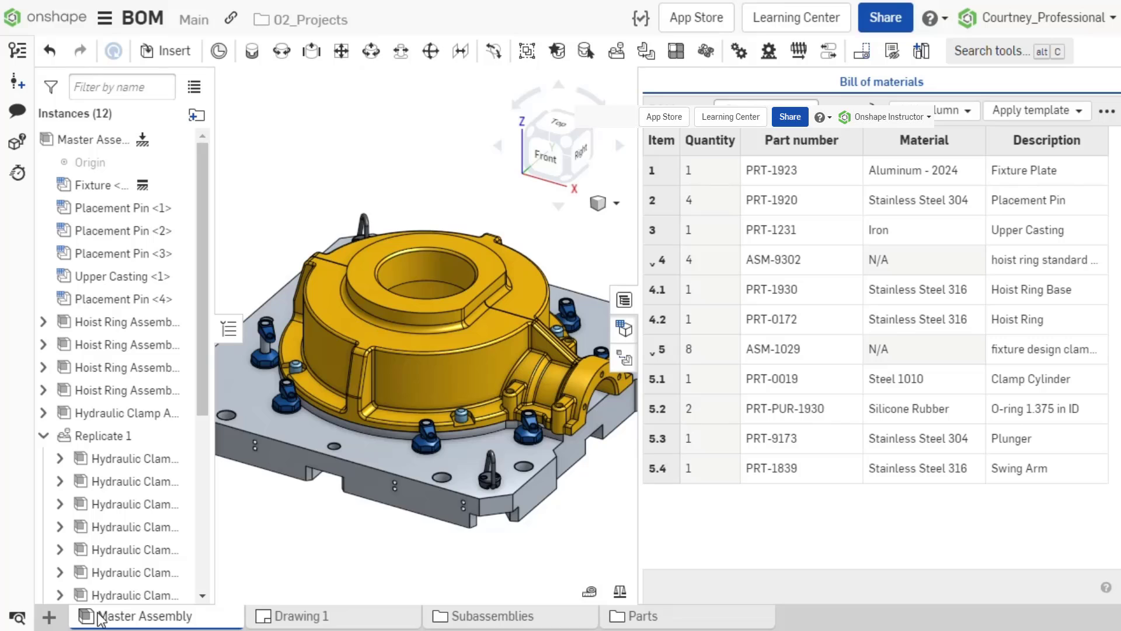
In company settings, rename the Quantity property's display name to QTY and return to the BOM.
click(1098, 18)
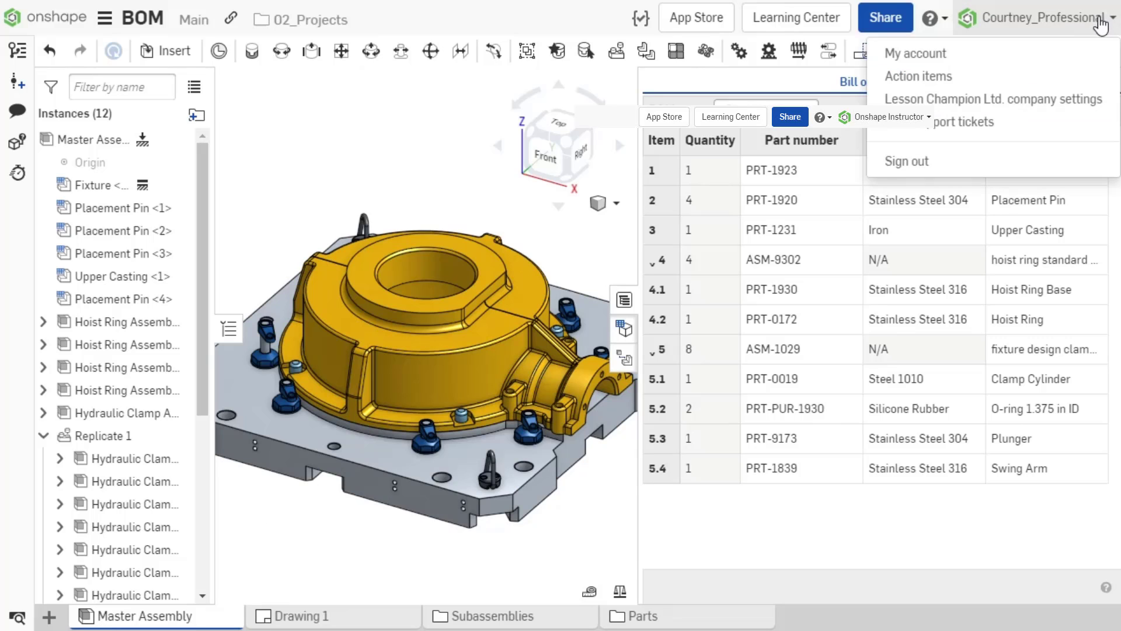
click(1086, 100)
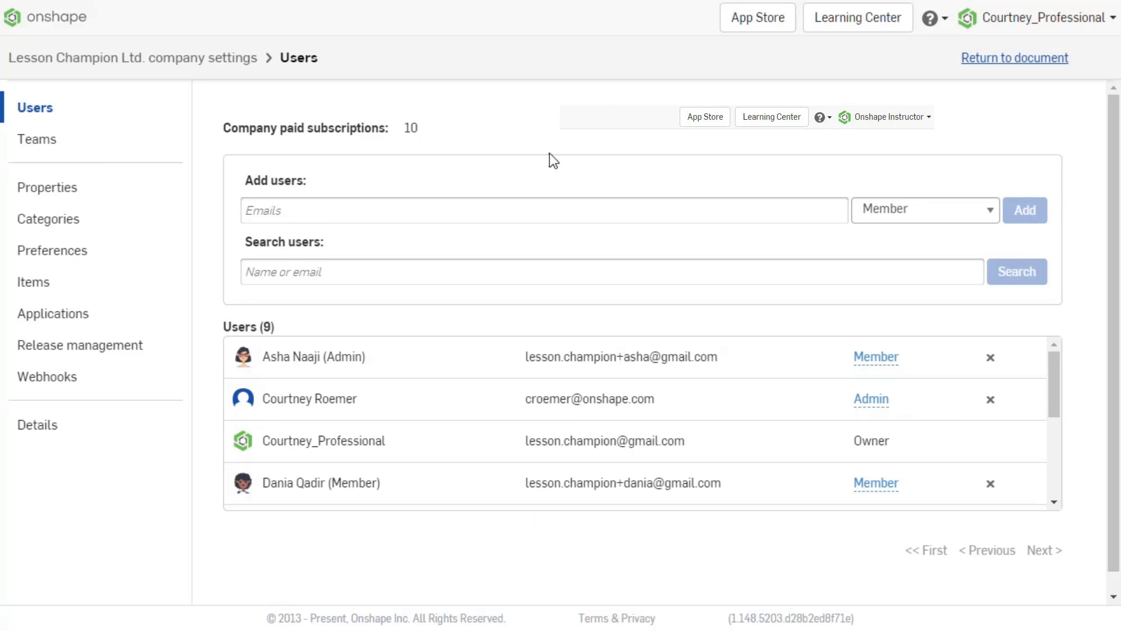
click(113, 194)
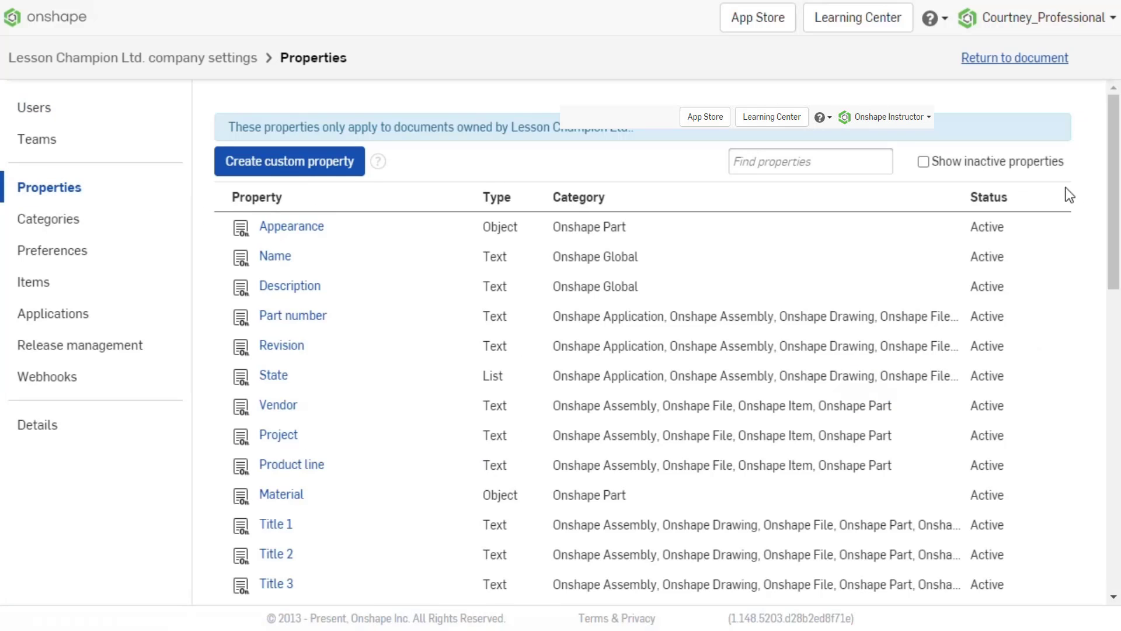
drag(1114, 193, 1116, 482)
click(289, 480)
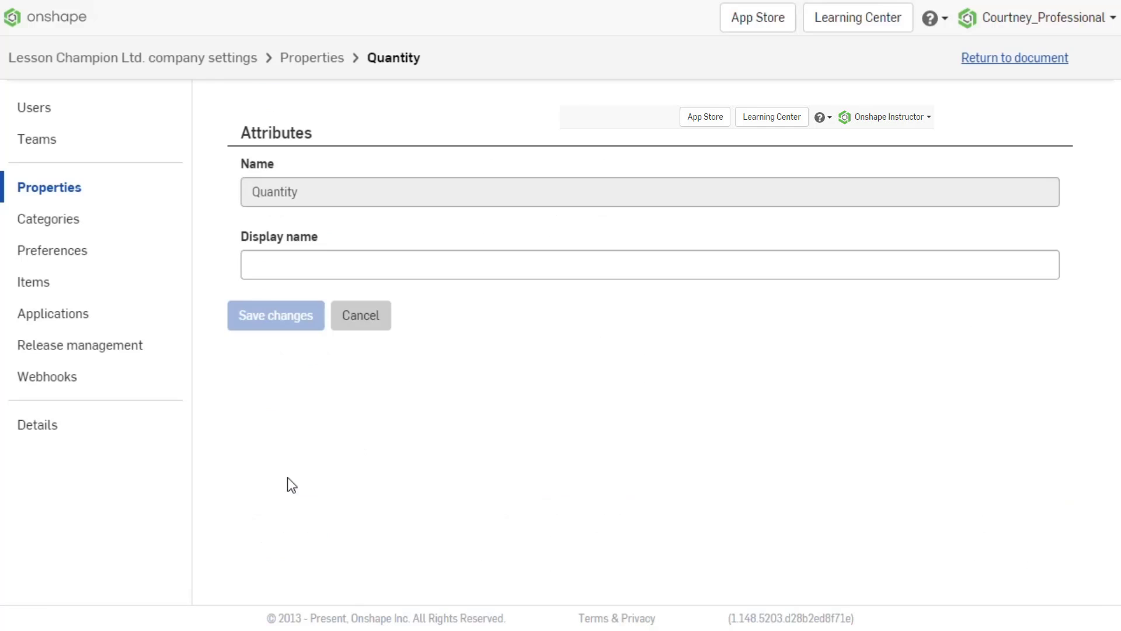
click(290, 265)
text(QTY)
click(295, 318)
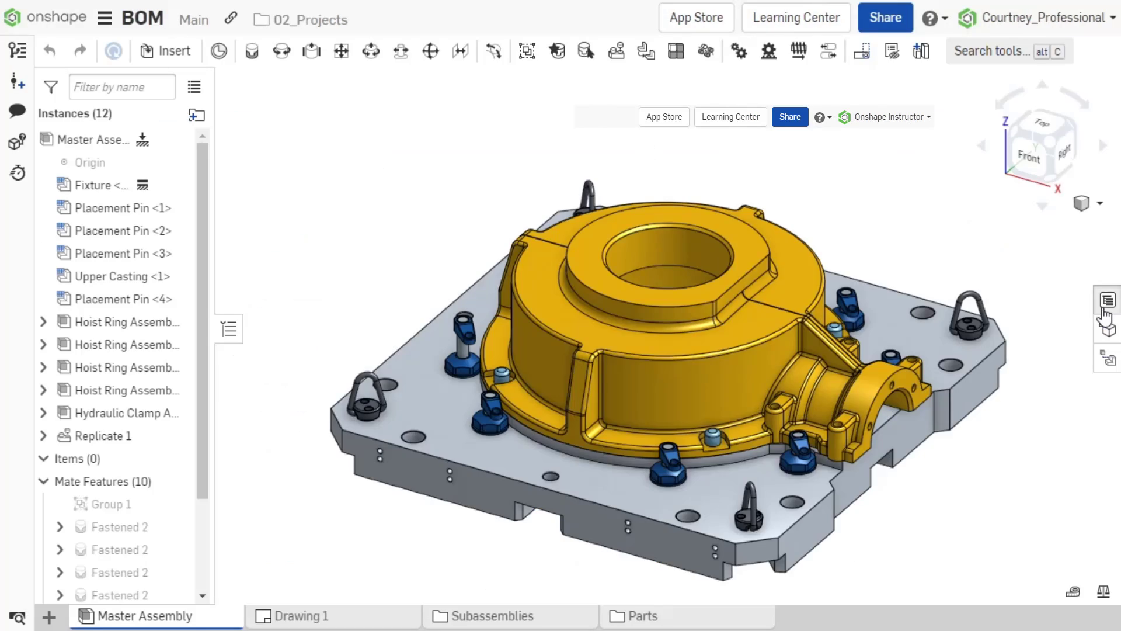
click(1105, 304)
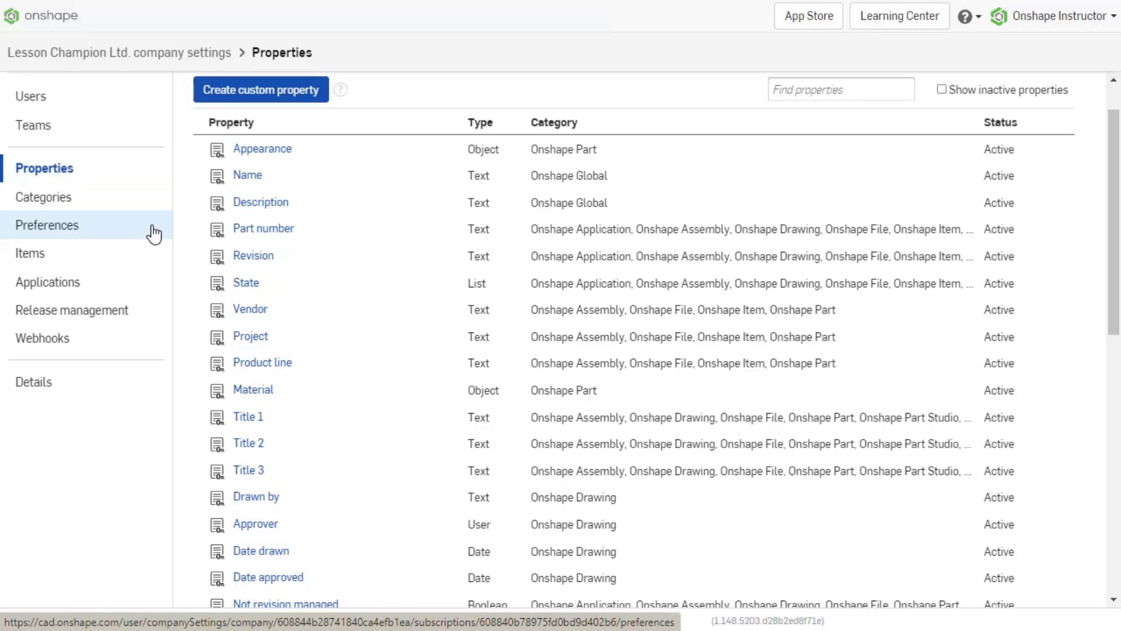
Apply the Custom BOM template so the Spray Nozzle BOM shows only Item, Quantity and Name.
click(153, 233)
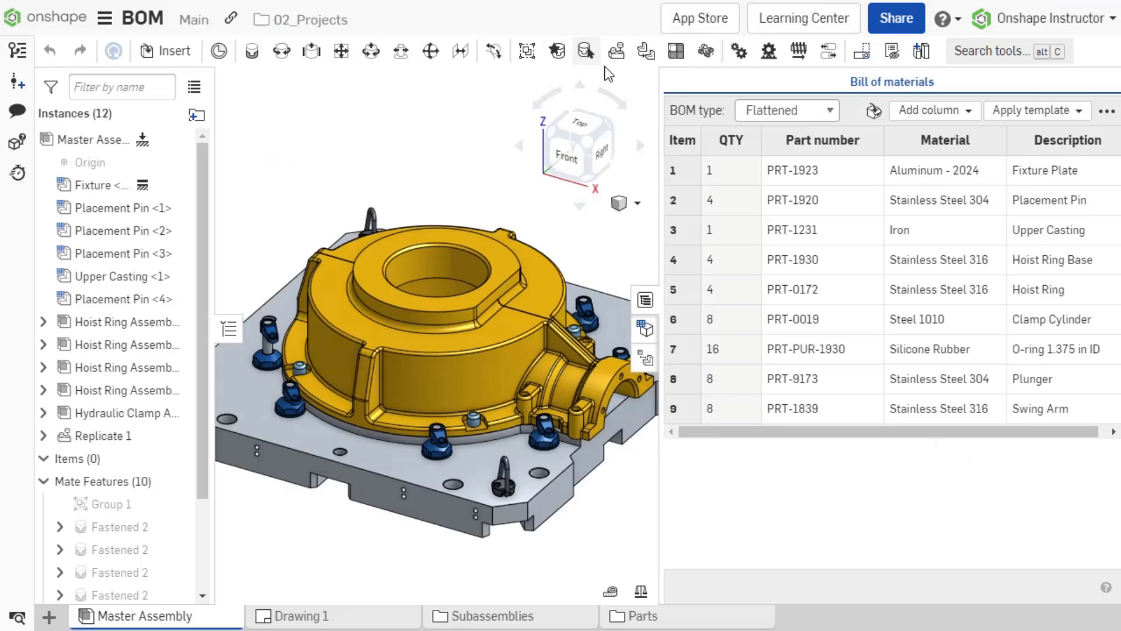
click(1085, 120)
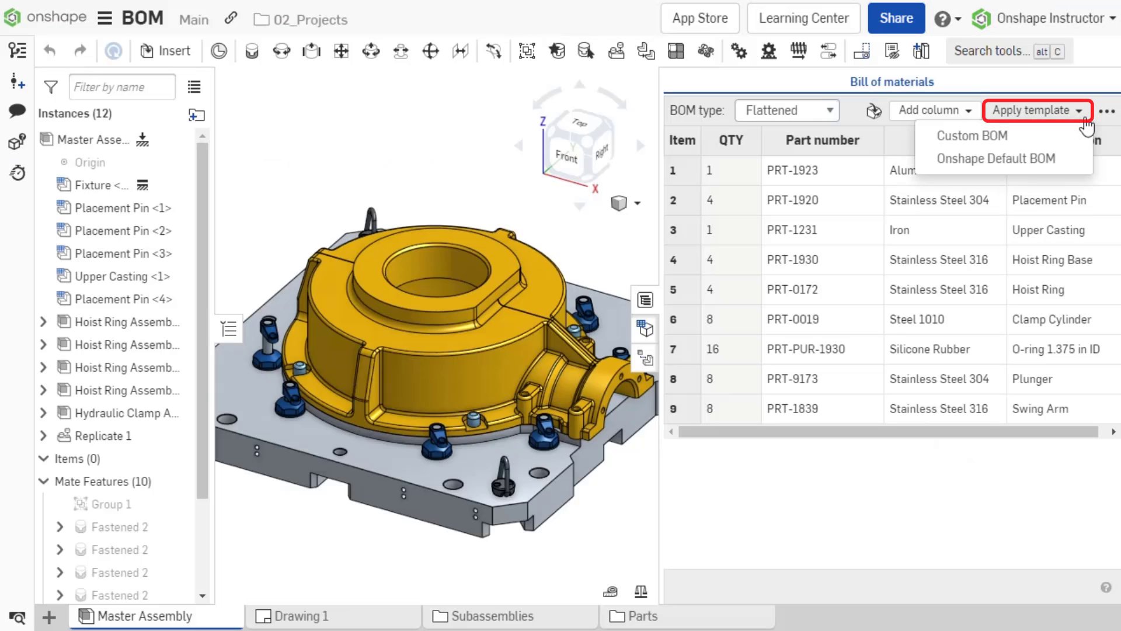
click(1085, 135)
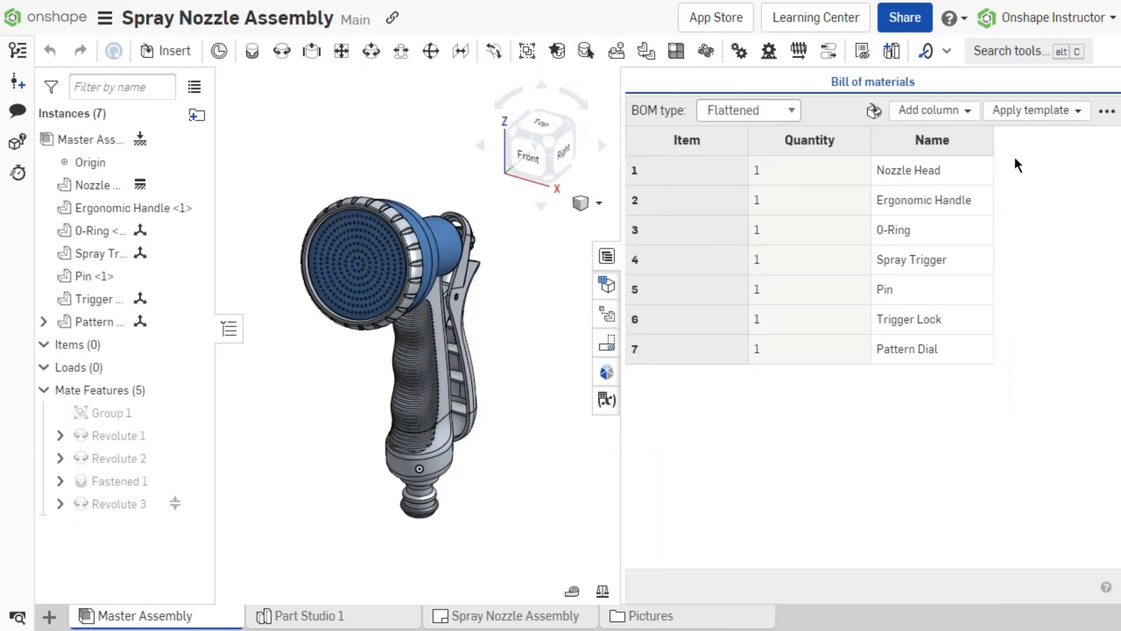
Add the ($) cost column to the Spray Nozzle Assembly BOM, e.g. 1.75 for Nozzle Head.
click(970, 113)
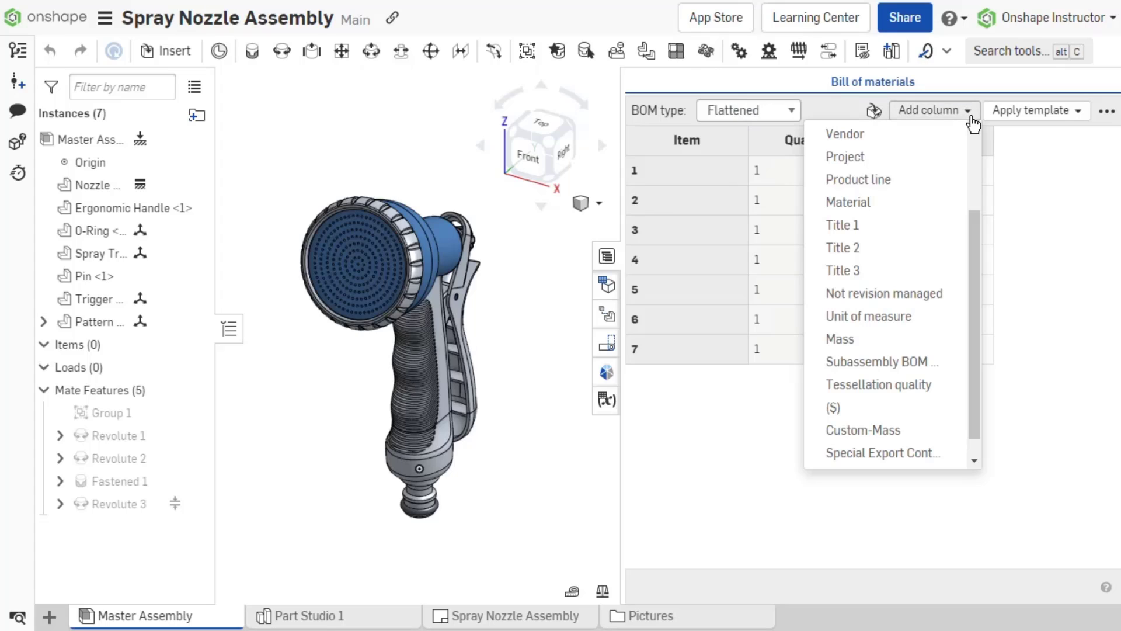
drag(974, 221, 972, 251)
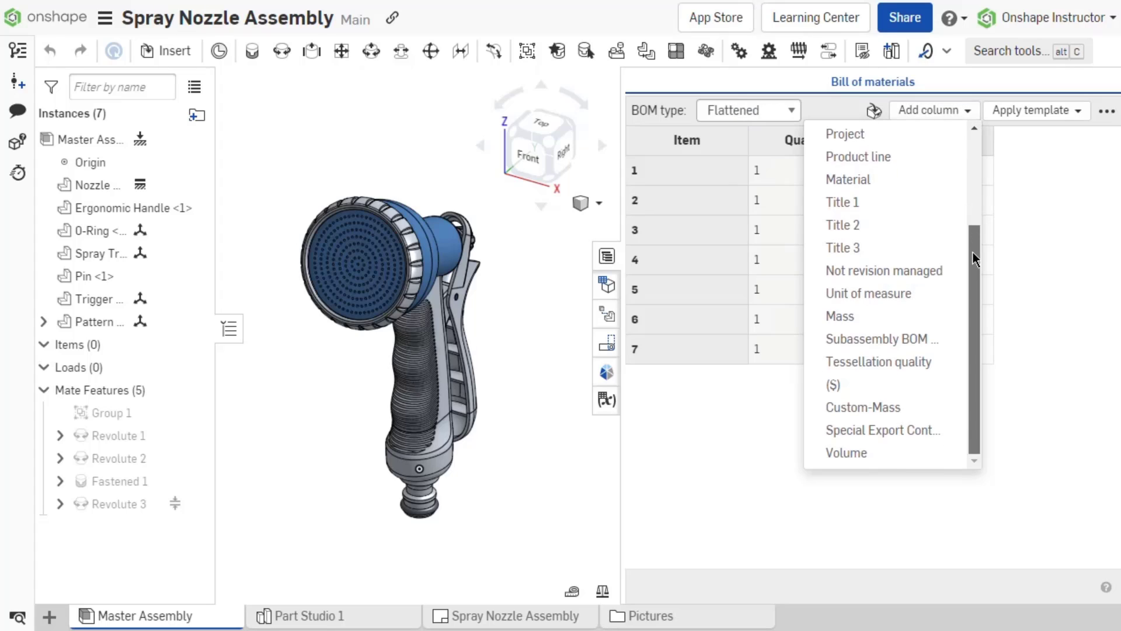
click(941, 384)
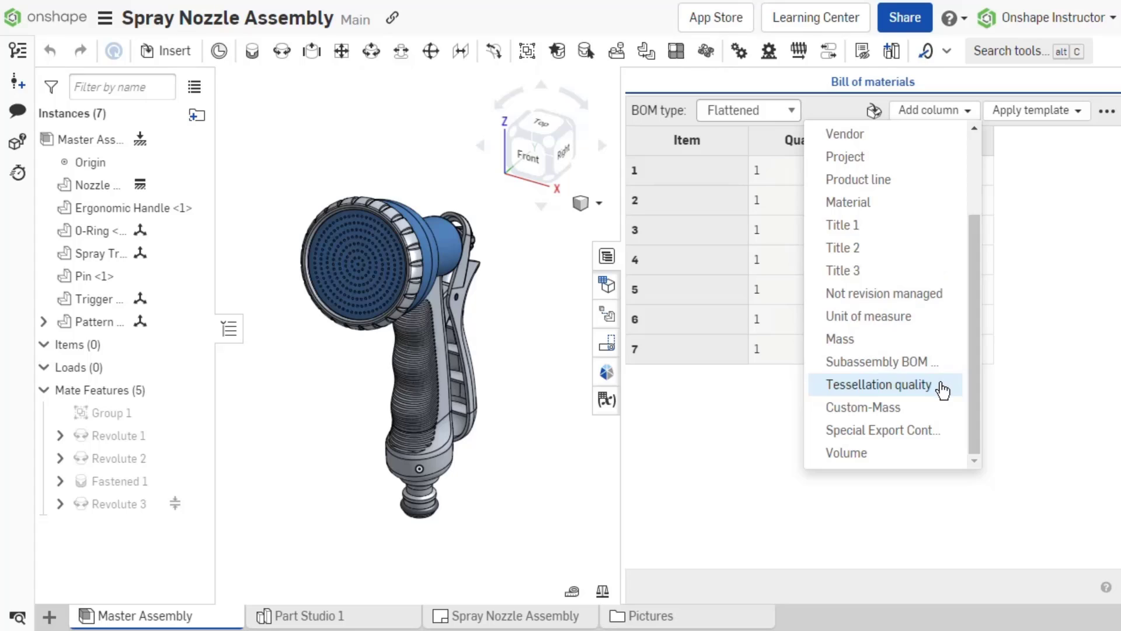
click(971, 112)
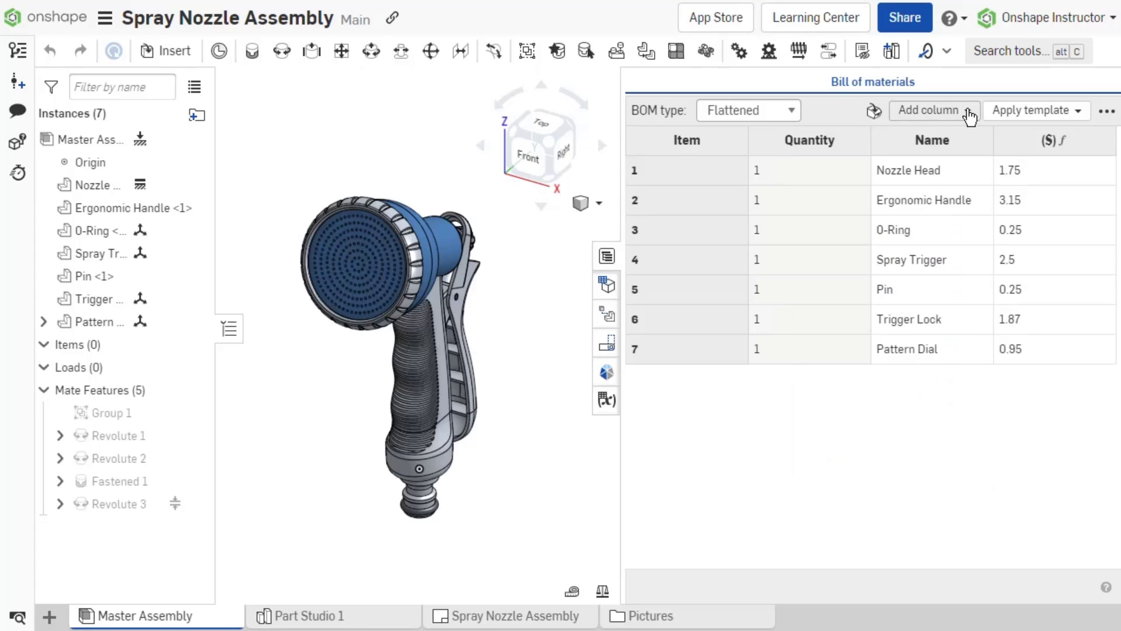
click(1107, 111)
Show the Master Assembly top-level total-cost row in the BOM, then hide it again.
click(1108, 112)
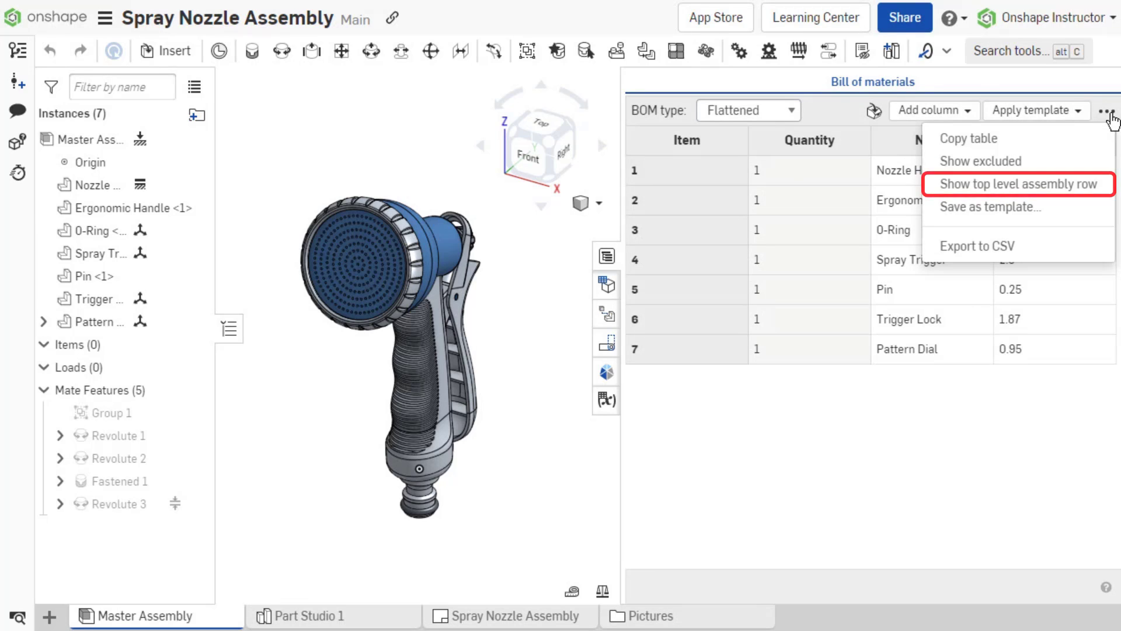
click(1103, 185)
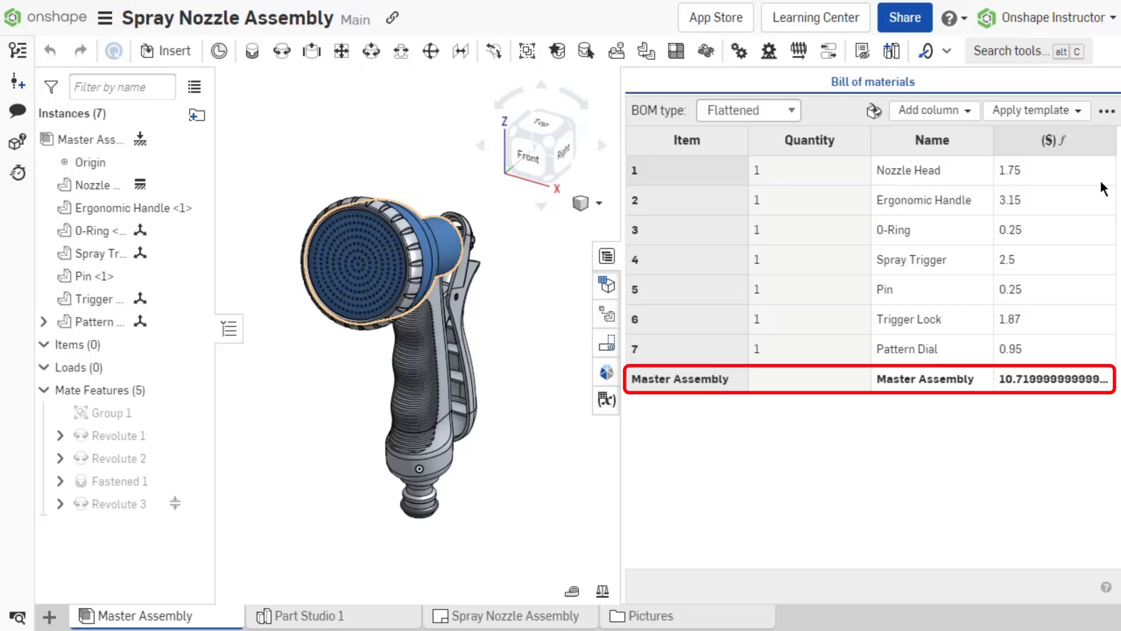
click(1107, 112)
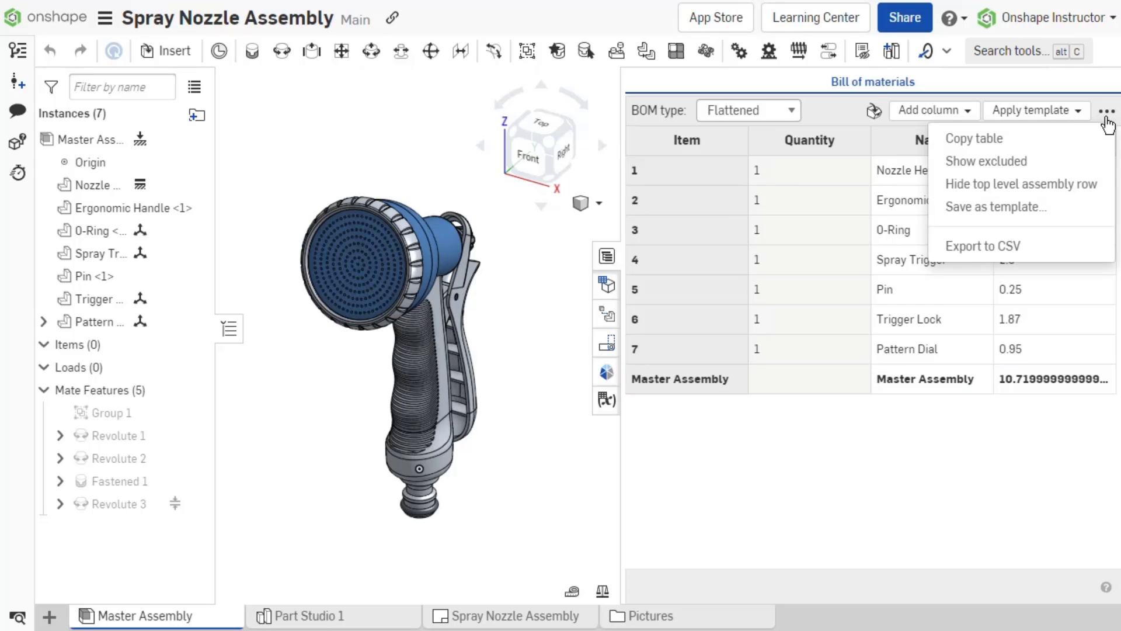
click(1103, 185)
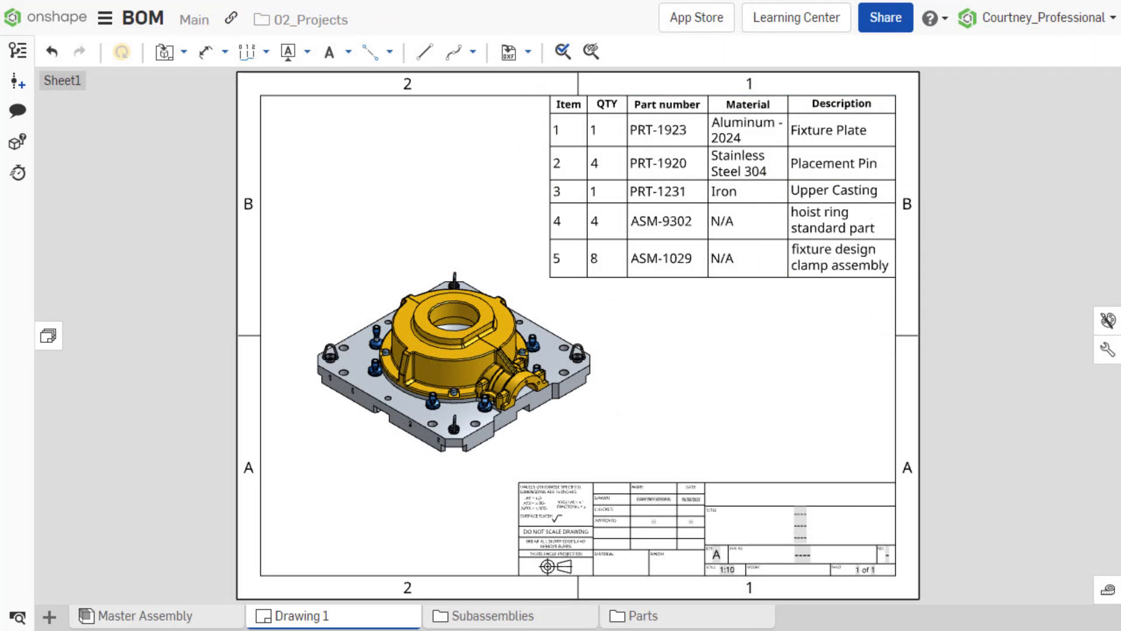
Set row 1's Description to 'Fixture Plate' in the Master Assembly BOM.
double_click(1004, 175)
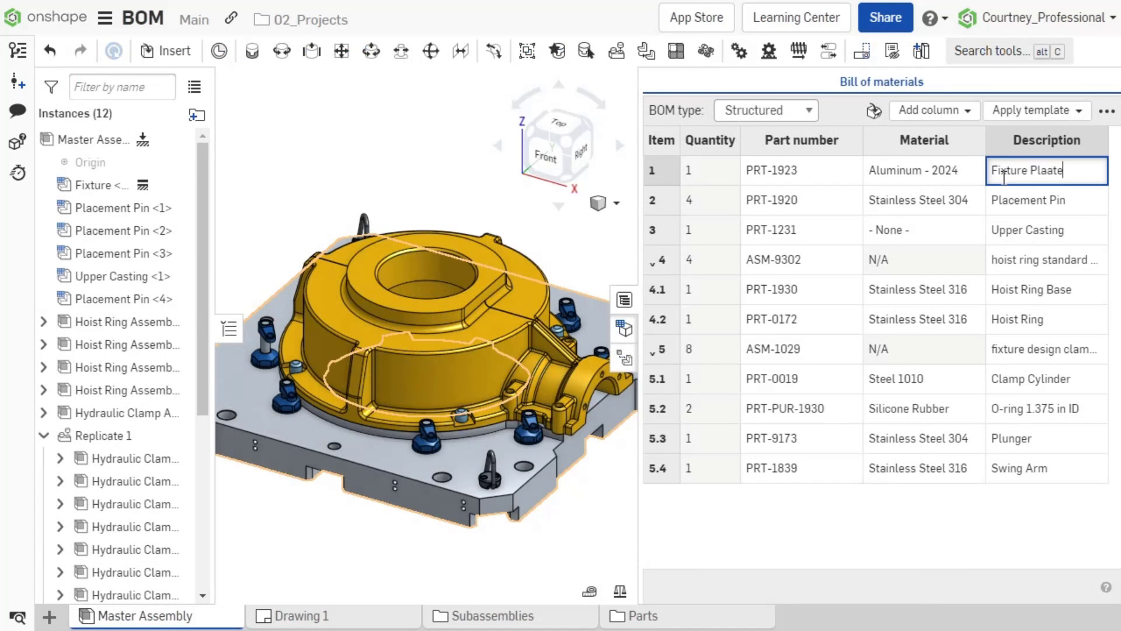
text(Fixture Plate)
key(Return)
Change the Upper Casting's (PRT-1231) material to Cast iron.
double_click(924, 229)
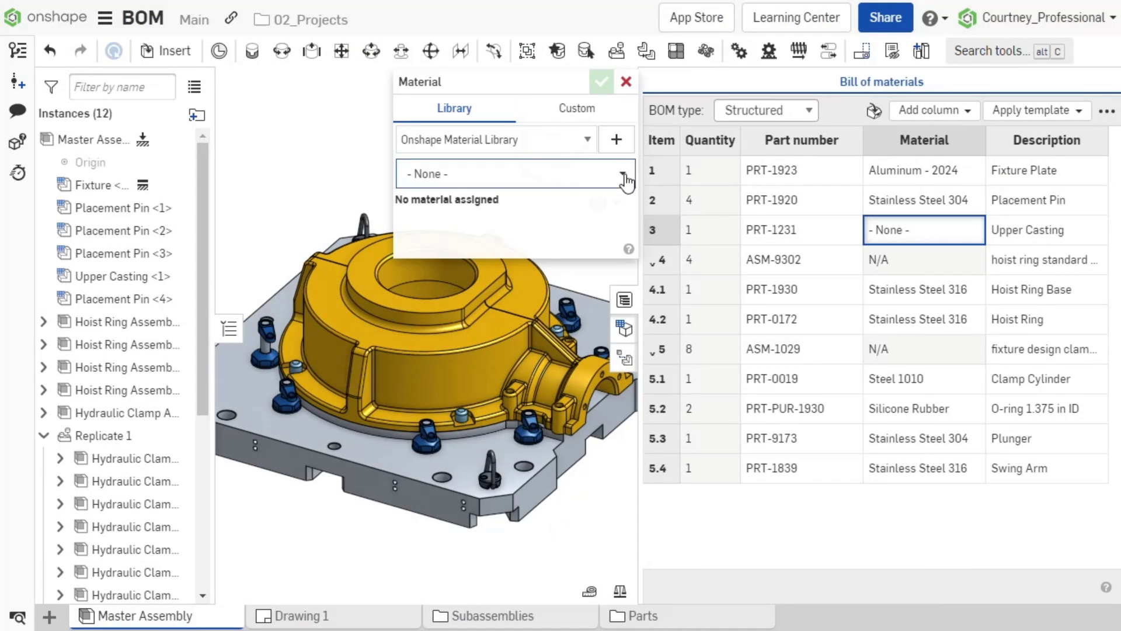
text(cast)
click(528, 248)
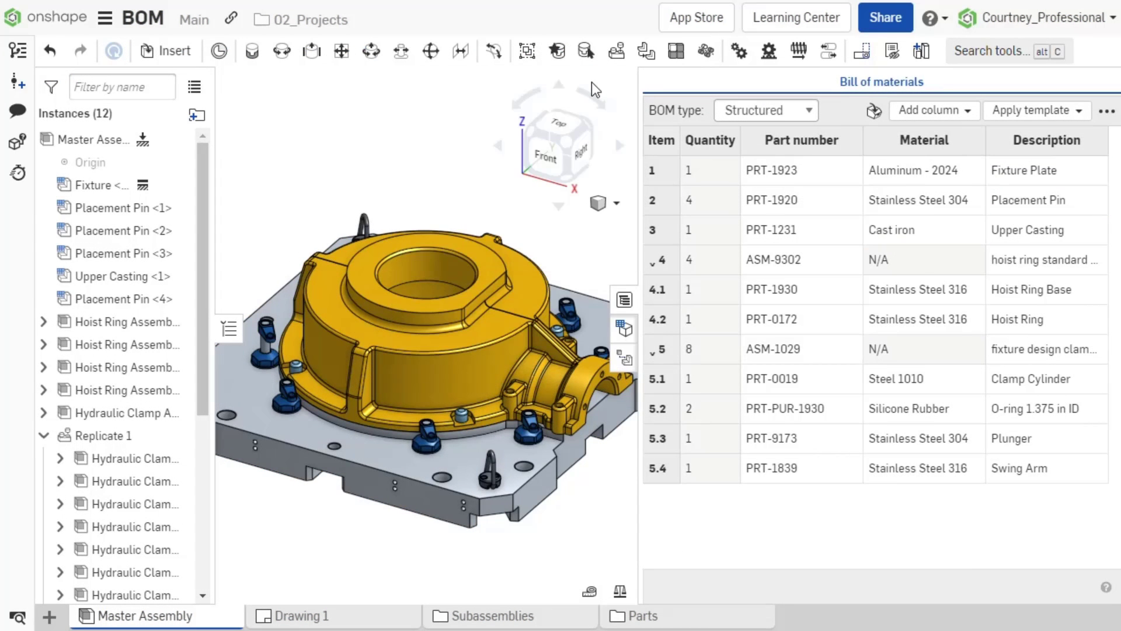